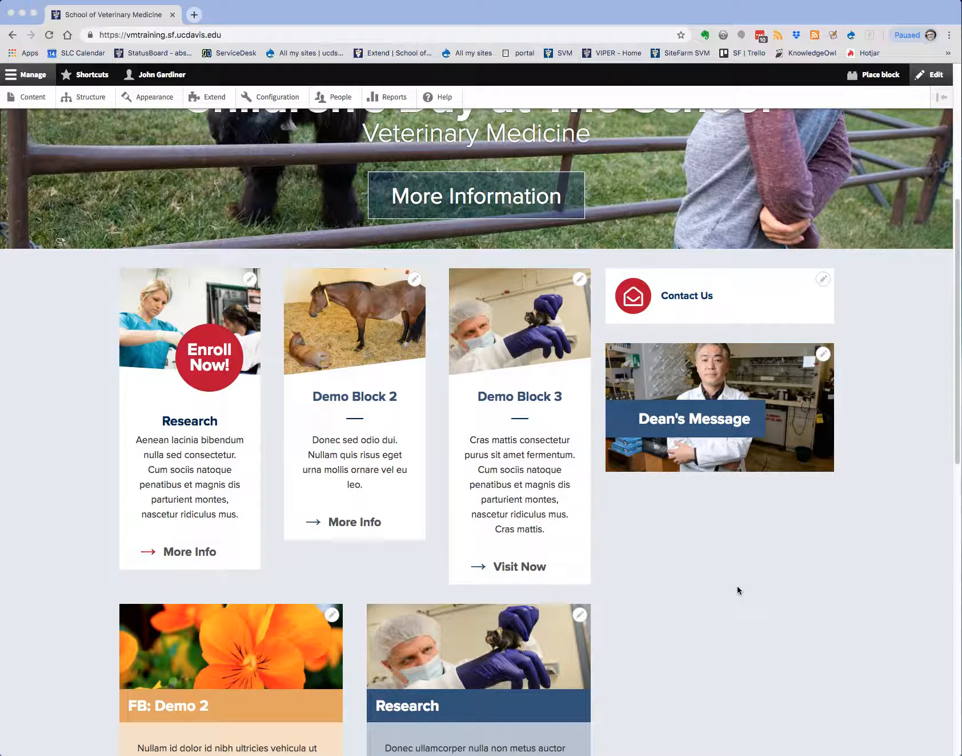
Start creating a new Photo Gallery content item from the site's content administration
{"action": "scroll", "coordinate": [760, 585], "scroll_direction": "up", "scroll_amount": 6}
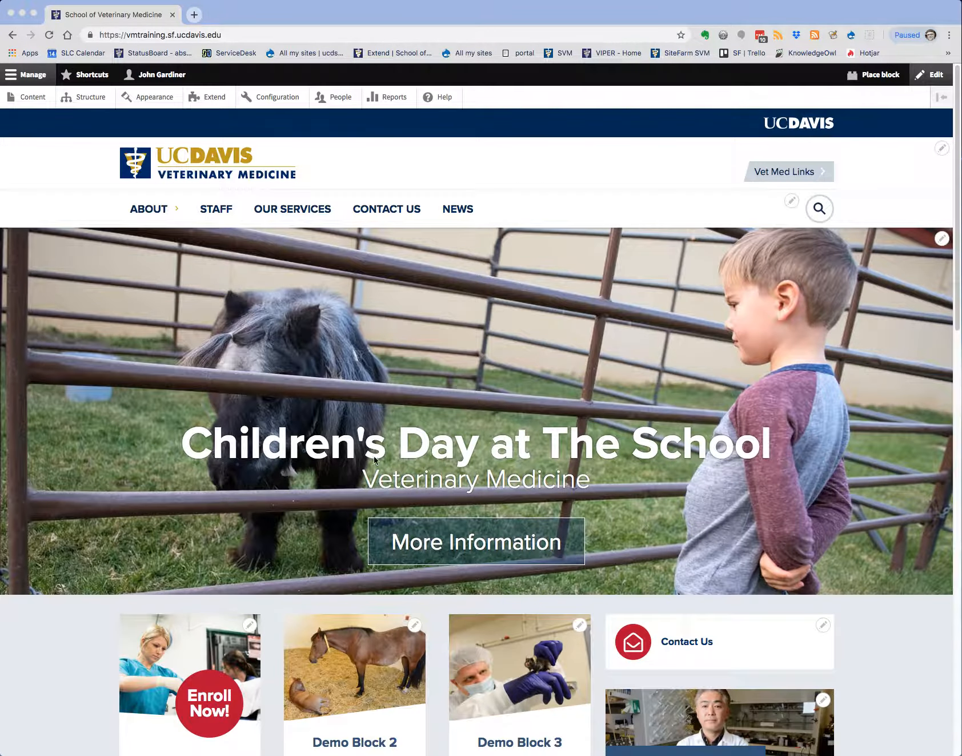
{"action": "left_click", "coordinate": [41, 183]}
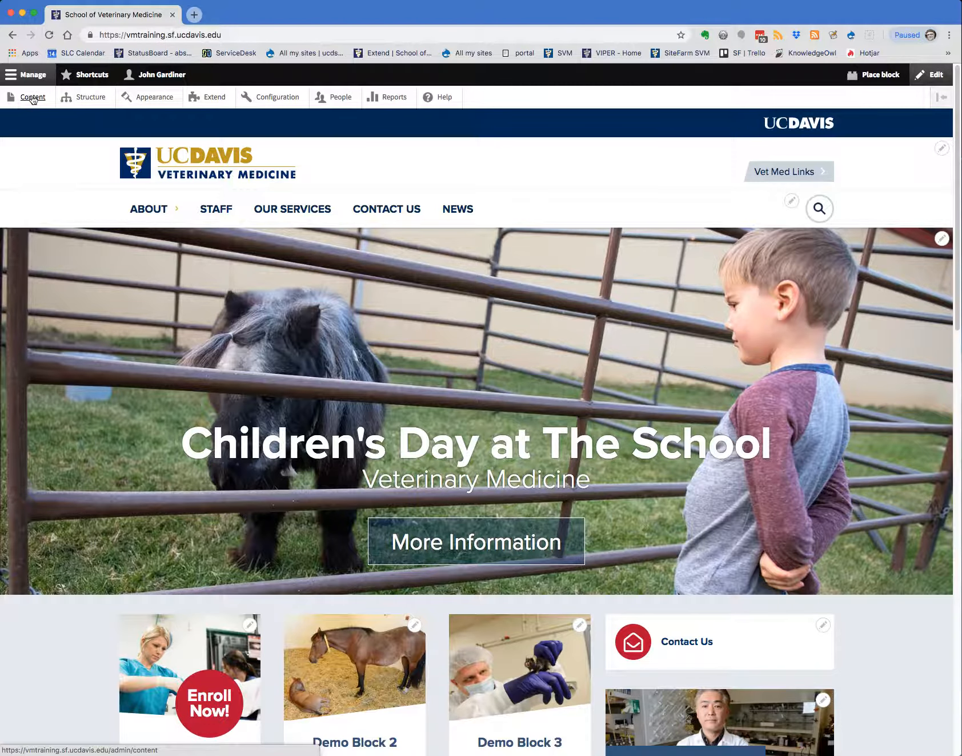
{"action": "left_click", "coordinate": [28, 76]}
{"action": "left_click", "coordinate": [28, 76]}
{"action": "left_click", "coordinate": [31, 100]}
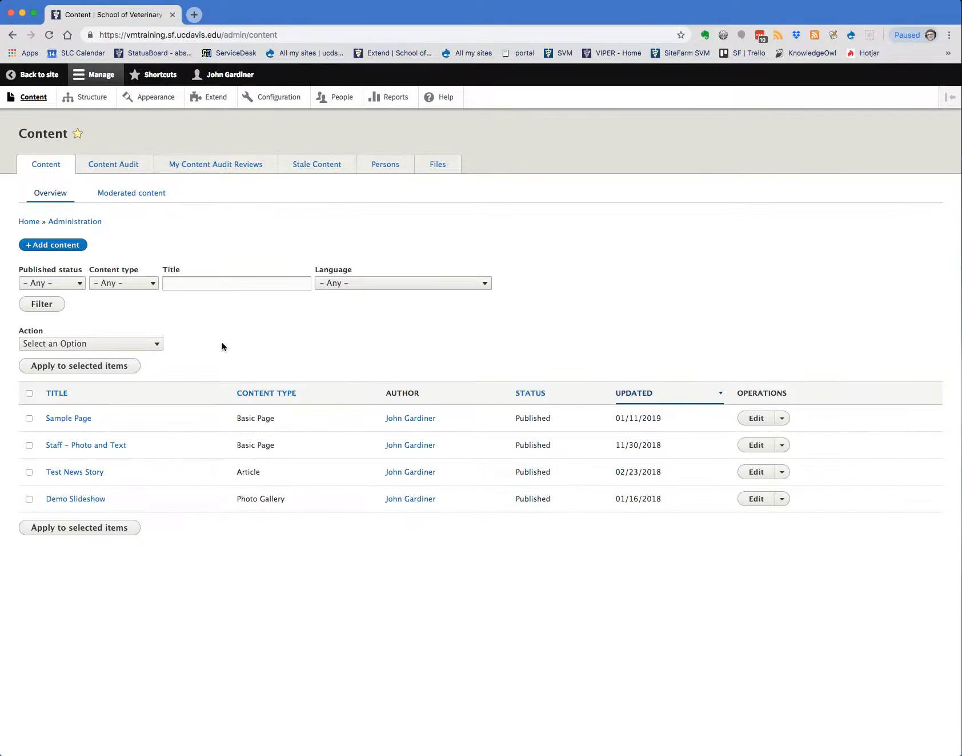
{"action": "left_click", "coordinate": [52, 244]}
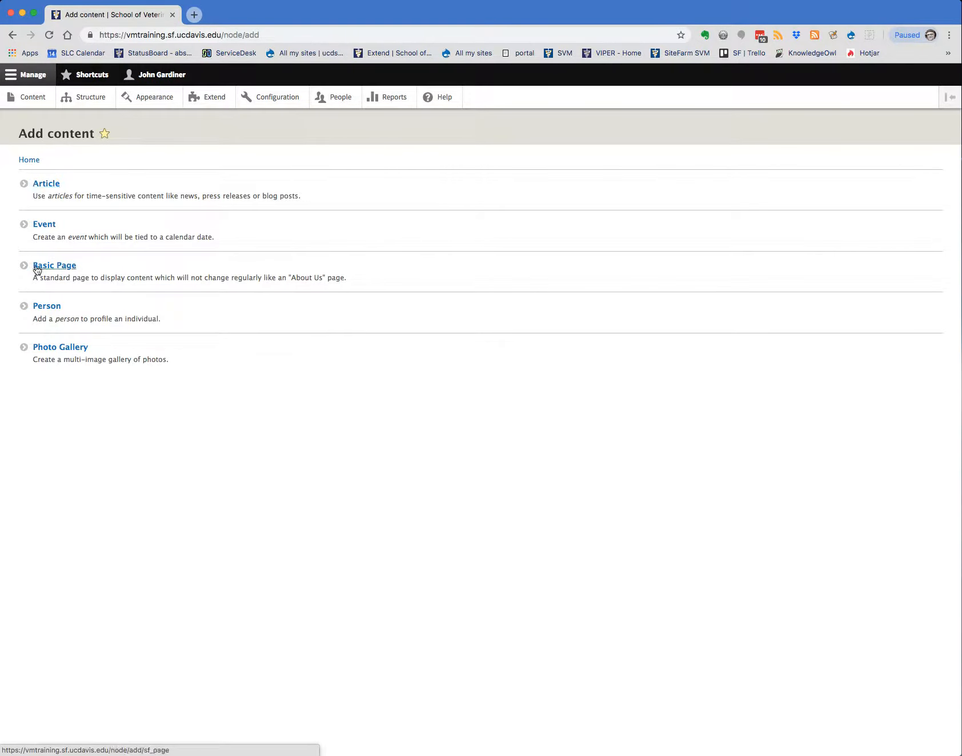
{"action": "left_click", "coordinate": [51, 349]}
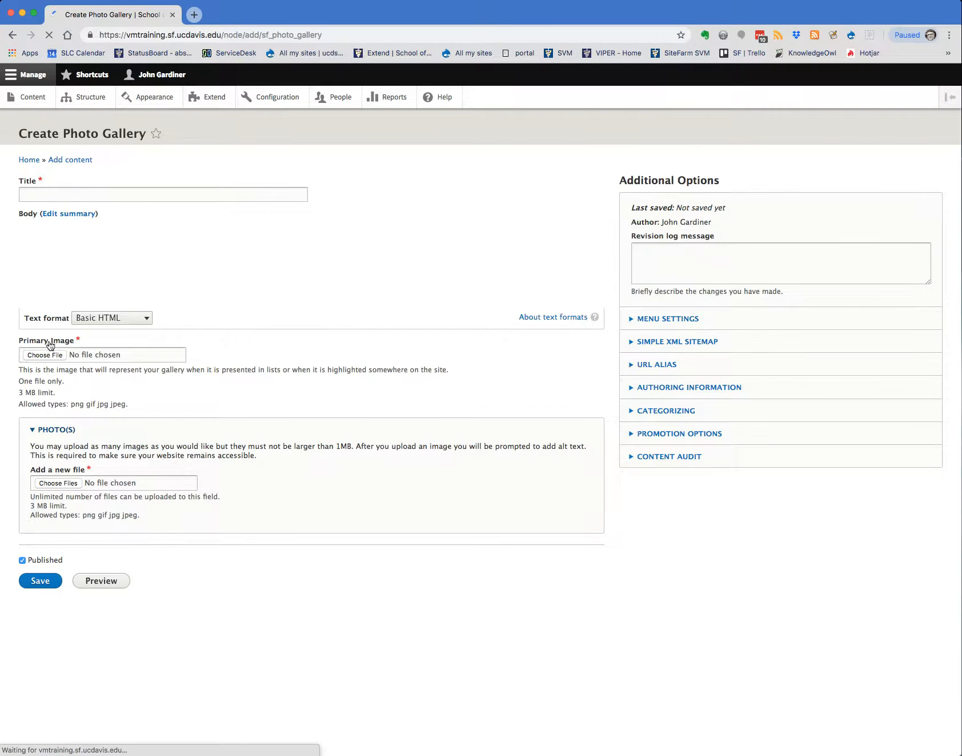
Title the photo gallery "Sample Gallery of Images" and leave the body empty
{"action": "left_click", "coordinate": [31, 196]}
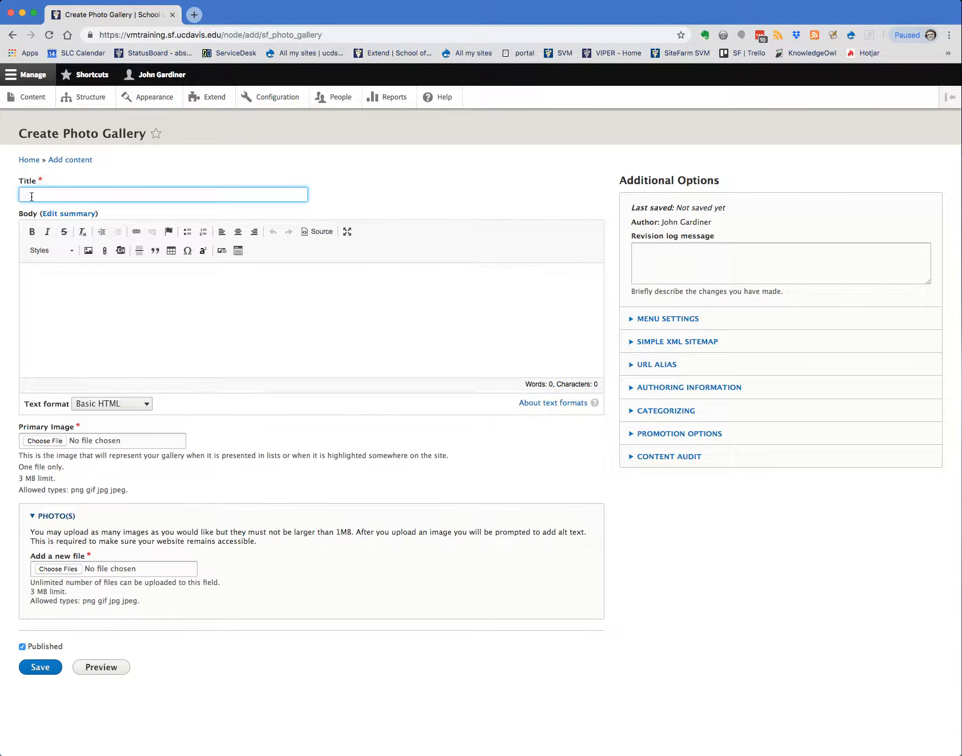
{"action": "type", "text": "Sample Gallery of Images"}
{"action": "left_click_drag", "start_coordinate": [120, 194], "coordinate": [1, 197]}
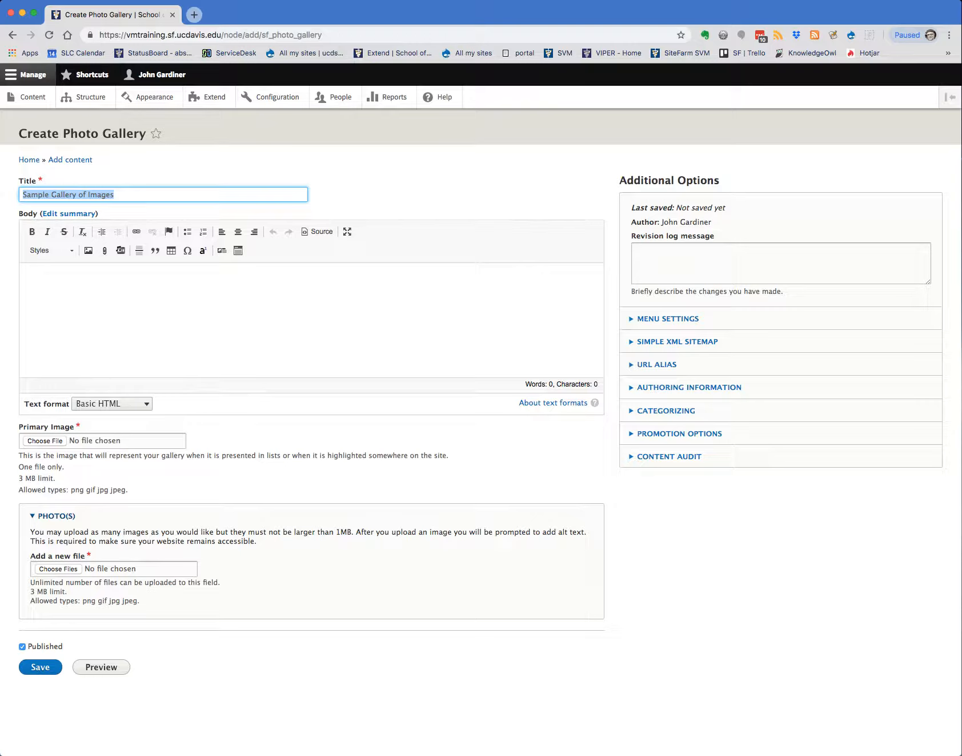
{"action": "left_click", "coordinate": [41, 279]}
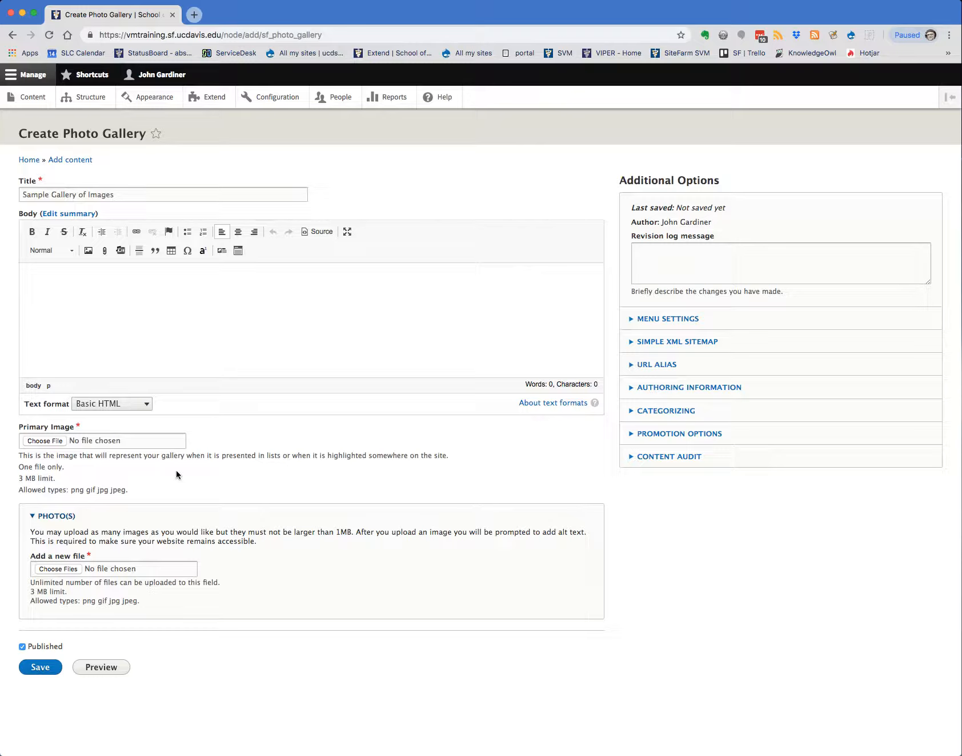
{"action": "left_click", "coordinate": [43, 441]}
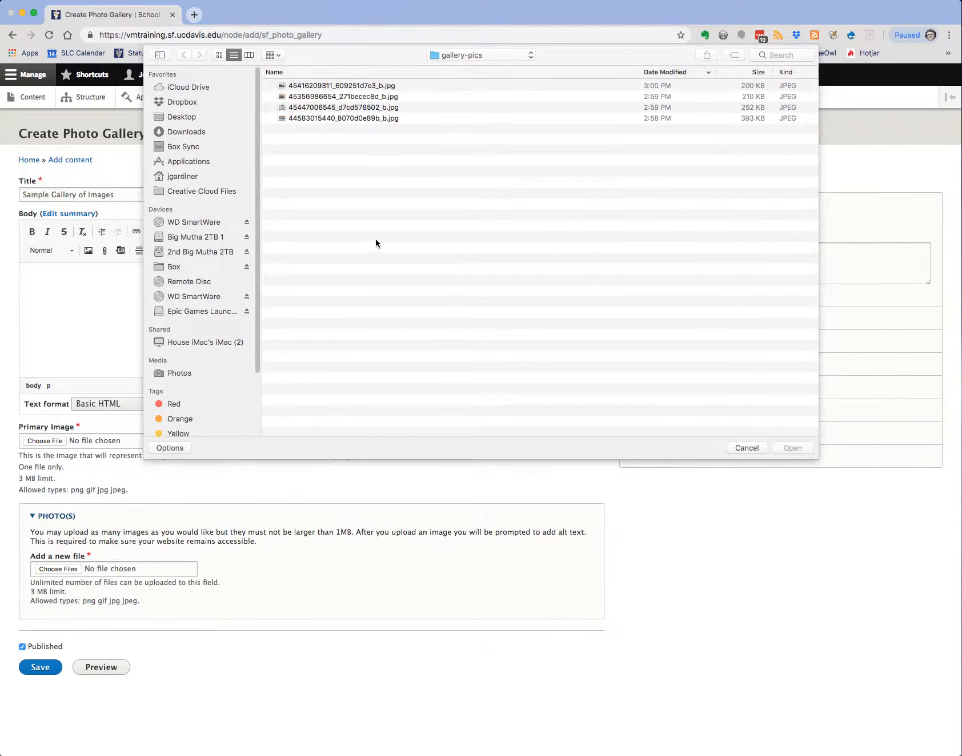
{"action": "double_click", "coordinate": [318, 86]}
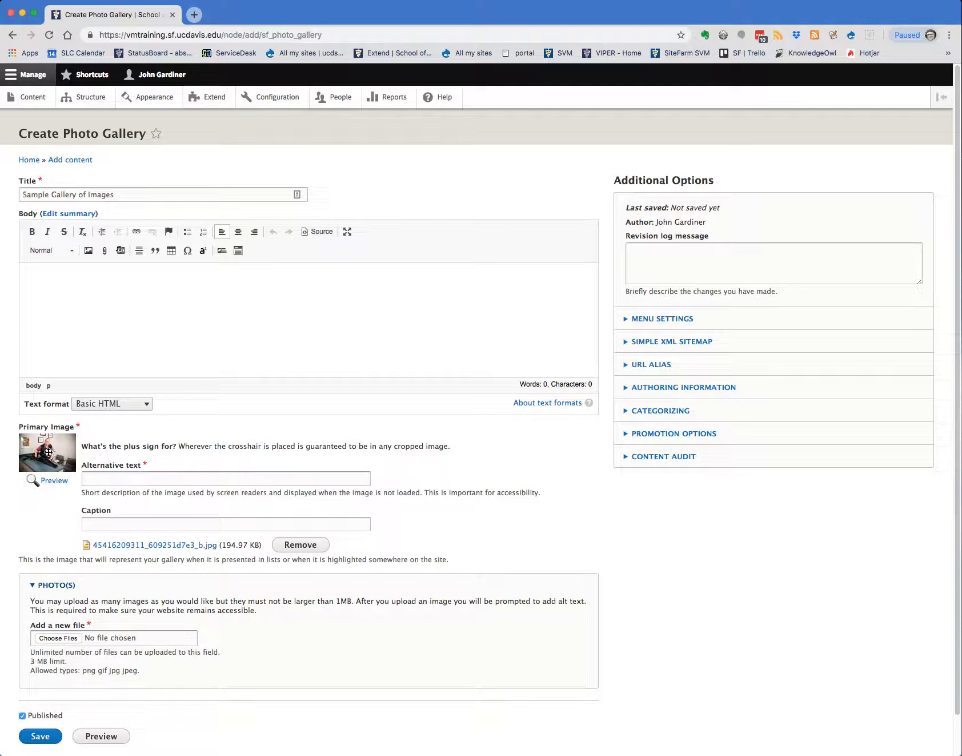
{"action": "left_click_drag", "start_coordinate": [48, 452], "coordinate": [46, 447]}
Set both the alternative text and the caption of the primary image to "Dog and Vet Image"
{"action": "left_click", "coordinate": [101, 481]}
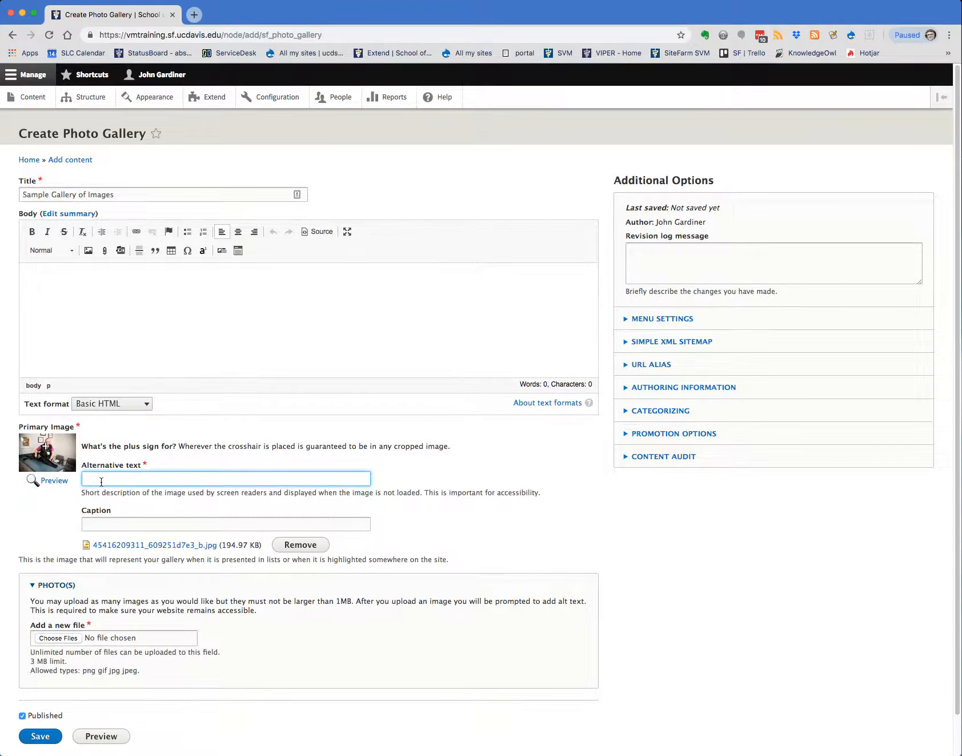
{"action": "type", "text": "Dog and Vet IMage"}
{"action": "key", "text": "BackSpace"}
{"action": "key", "text": "BackSpace"}
{"action": "key", "text": "BackSpace"}
{"action": "key", "text": "BackSpace"}
{"action": "type", "text": "mage"}
{"action": "left_click_drag", "start_coordinate": [156, 479], "coordinate": [85, 479]}
{"action": "key", "text": "super+c"}
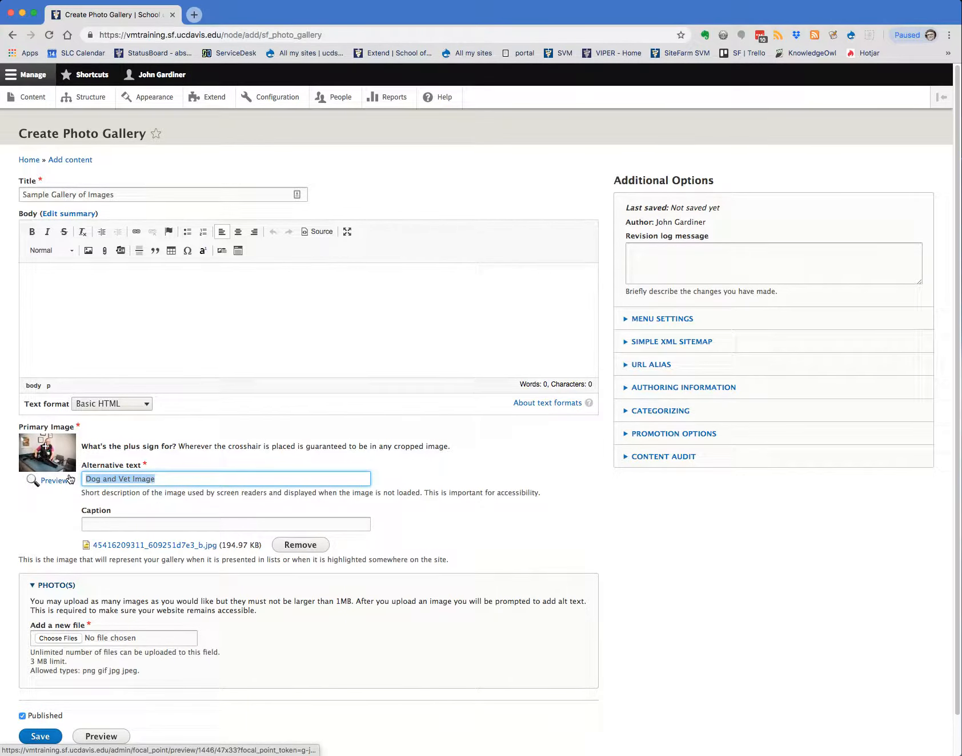
{"action": "left_click", "coordinate": [97, 524]}
{"action": "key", "text": "super+v"}
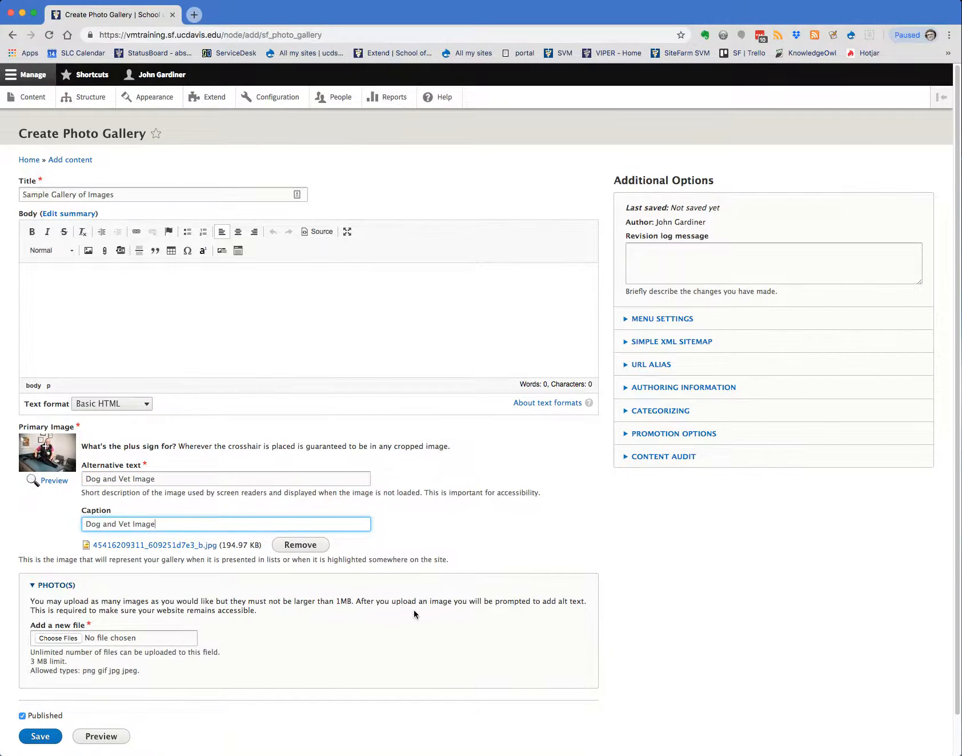
{"action": "scroll", "coordinate": [413, 611], "scroll_direction": "down", "scroll_amount": 2}
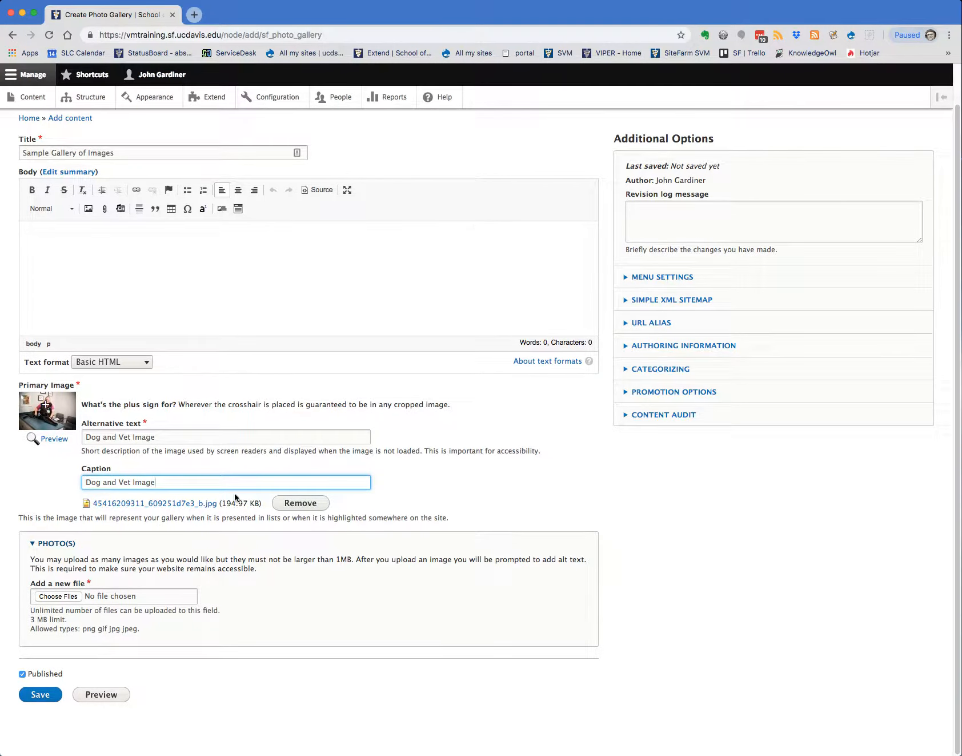
{"action": "left_click", "coordinate": [69, 598]}
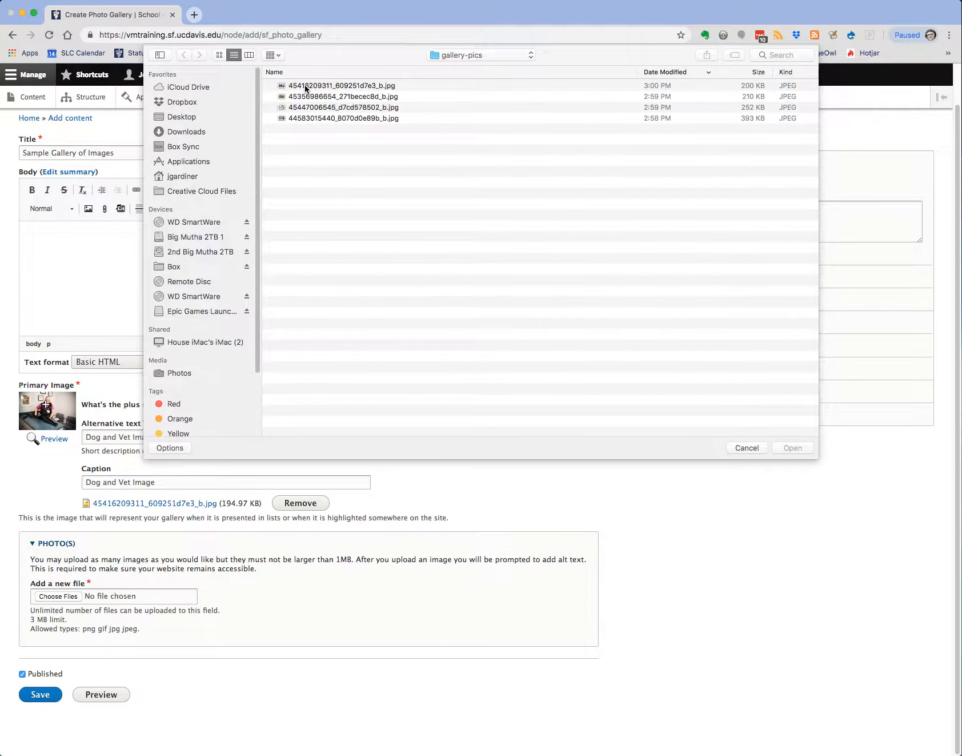
{"action": "double_click", "coordinate": [304, 86]}
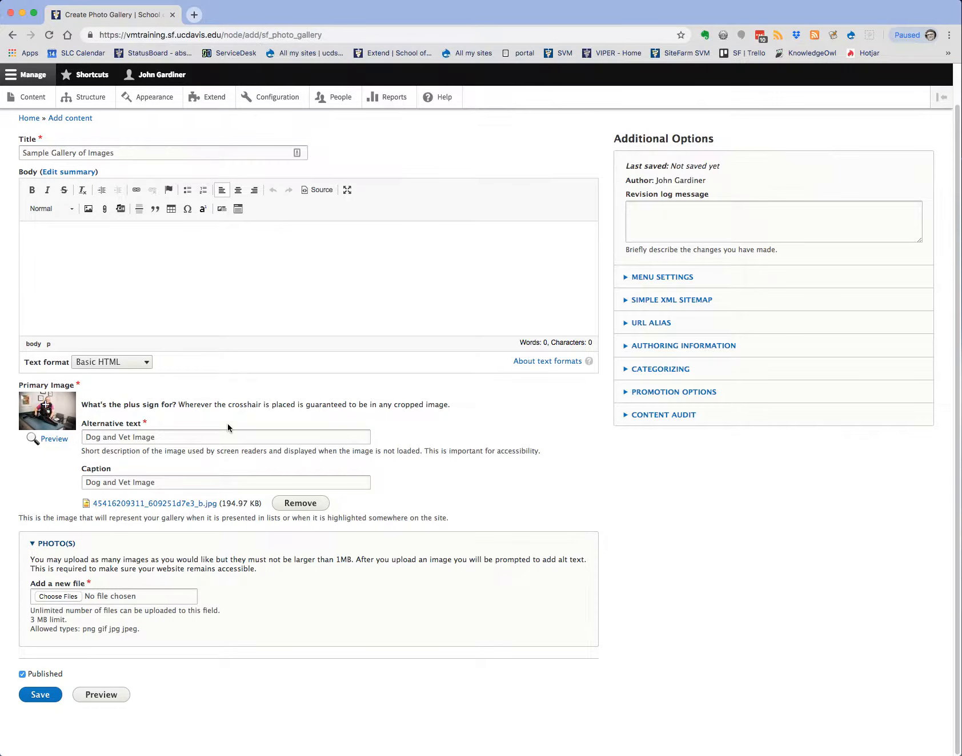
{"action": "scroll", "coordinate": [103, 640], "scroll_direction": "down", "scroll_amount": 3}
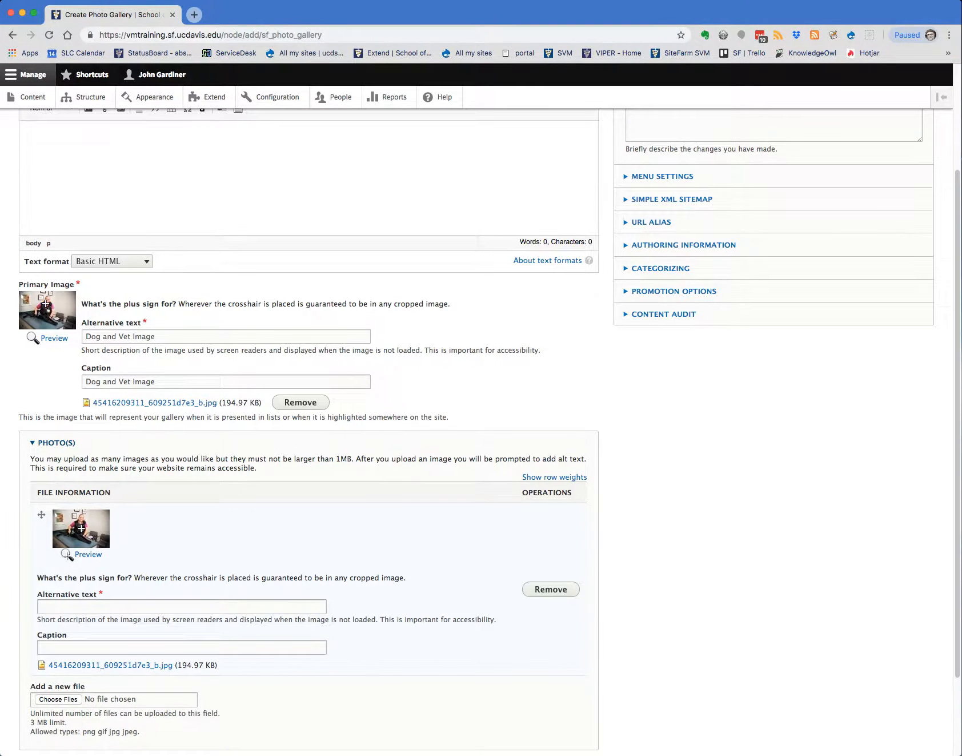
{"action": "left_click", "coordinate": [60, 604]}
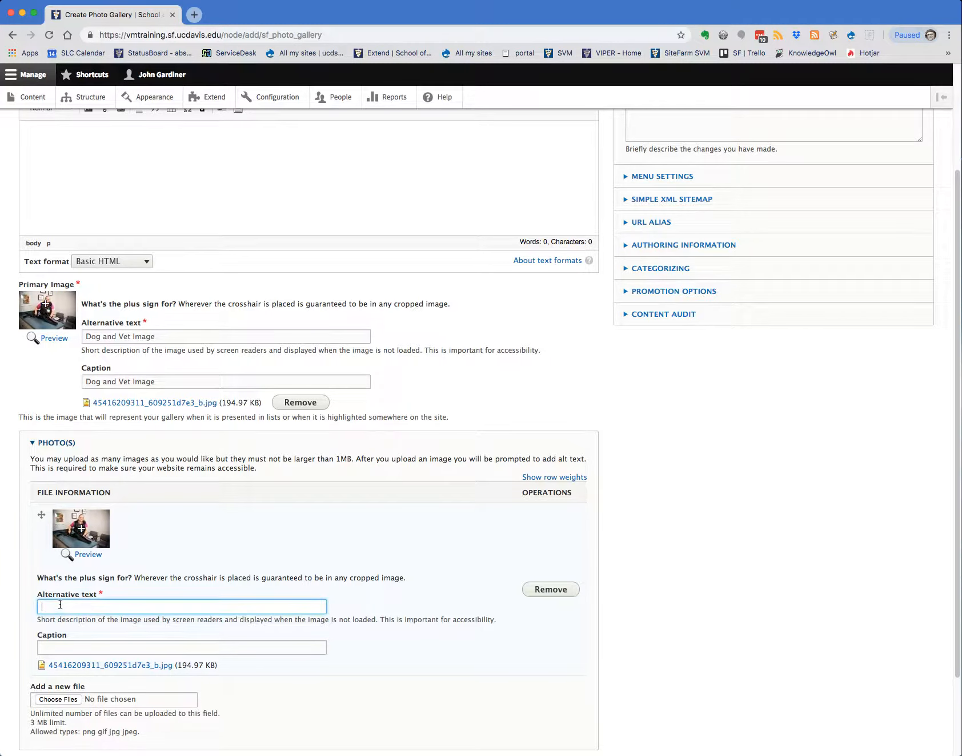
{"action": "type", "text": "Image 1"}
{"action": "key", "text": "super+a"}
{"action": "key", "text": "super+c"}
{"action": "left_click", "coordinate": [47, 644]}
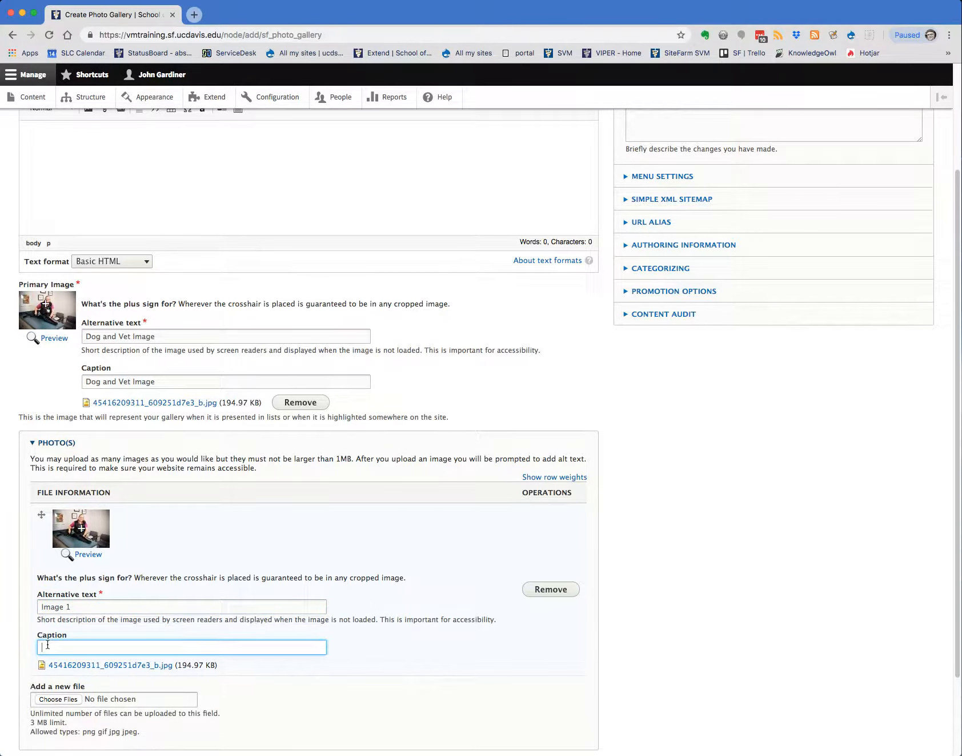
{"action": "key", "text": "super+v"}
{"action": "scroll", "coordinate": [110, 646], "scroll_direction": "down", "scroll_amount": 3}
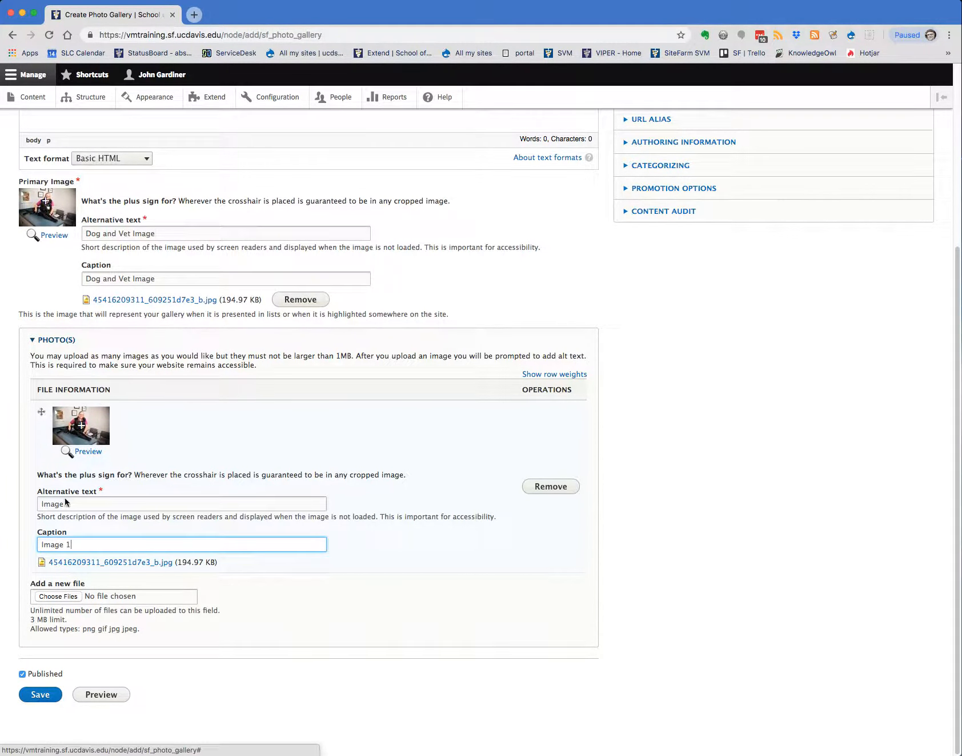
{"action": "left_click", "coordinate": [54, 594]}
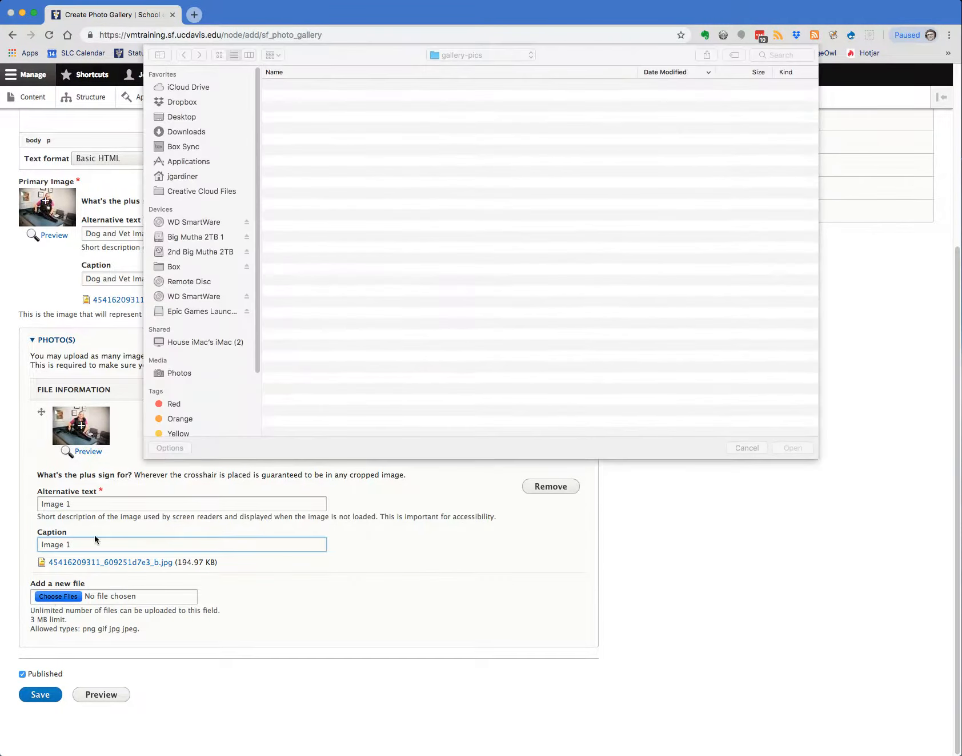
{"action": "double_click", "coordinate": [299, 94]}
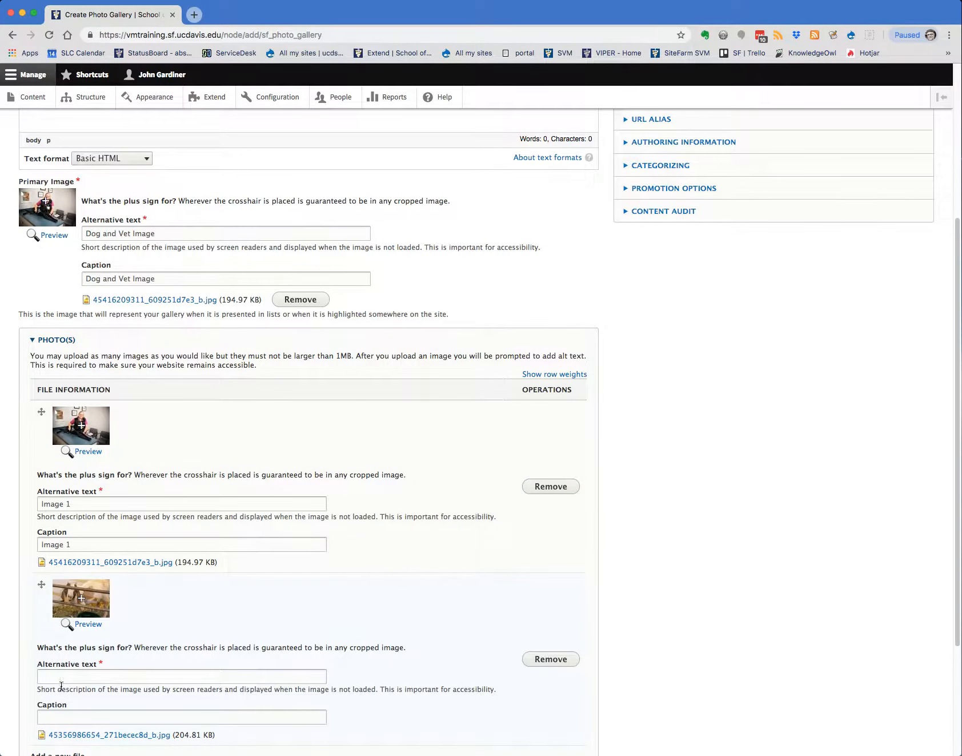
Set the alternative text and the caption of the second gallery photo to "Image 2"
{"action": "left_click", "coordinate": [59, 678]}
{"action": "type", "text": "Image 1"}
{"action": "scroll", "coordinate": [65, 663], "scroll_direction": "down", "scroll_amount": 3}
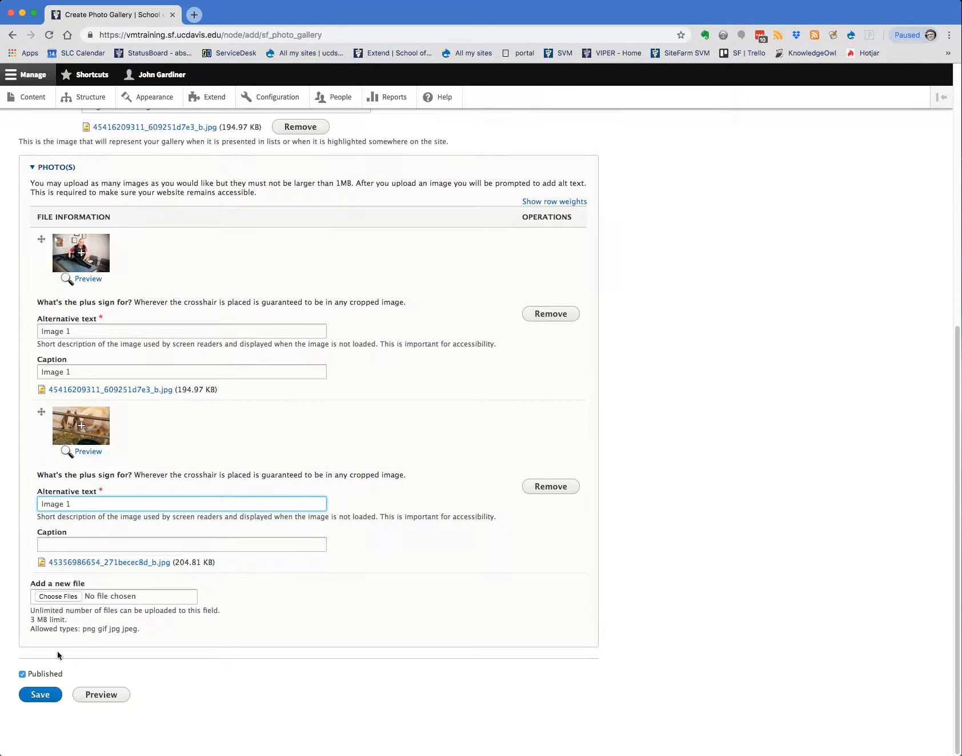
{"action": "left_click", "coordinate": [57, 542]}
{"action": "type", "text": "Image 1"}
{"action": "left_click", "coordinate": [69, 502]}
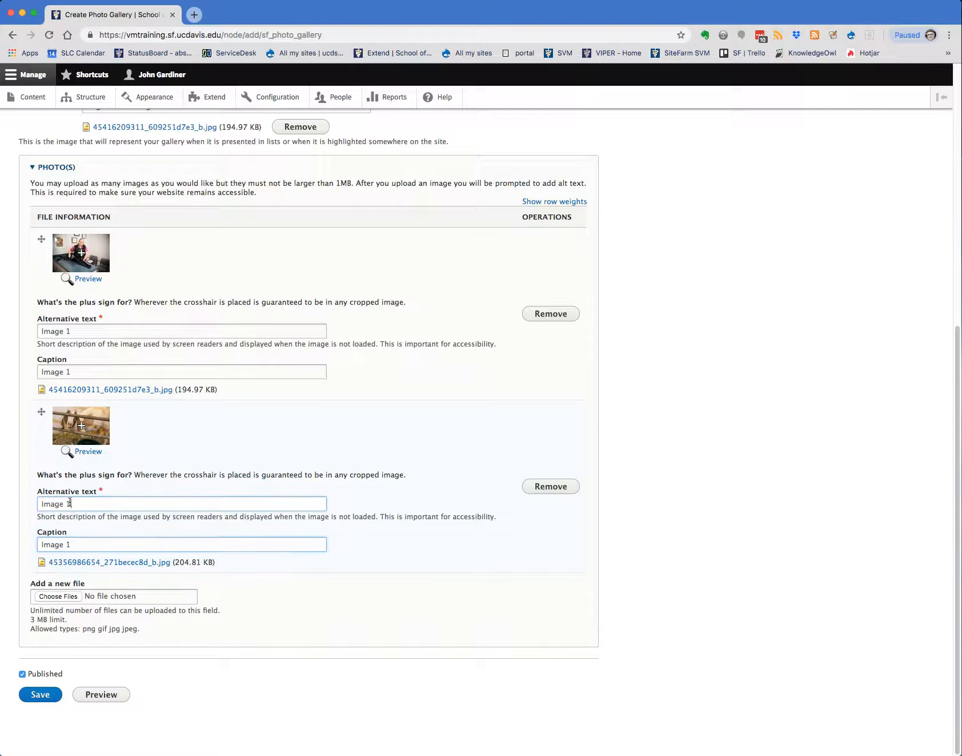
{"action": "key", "text": "BackSpace"}
{"action": "type", "text": "2"}
{"action": "left_click", "coordinate": [69, 543]}
{"action": "key", "text": "BackSpace"}
{"action": "type", "text": "2"}
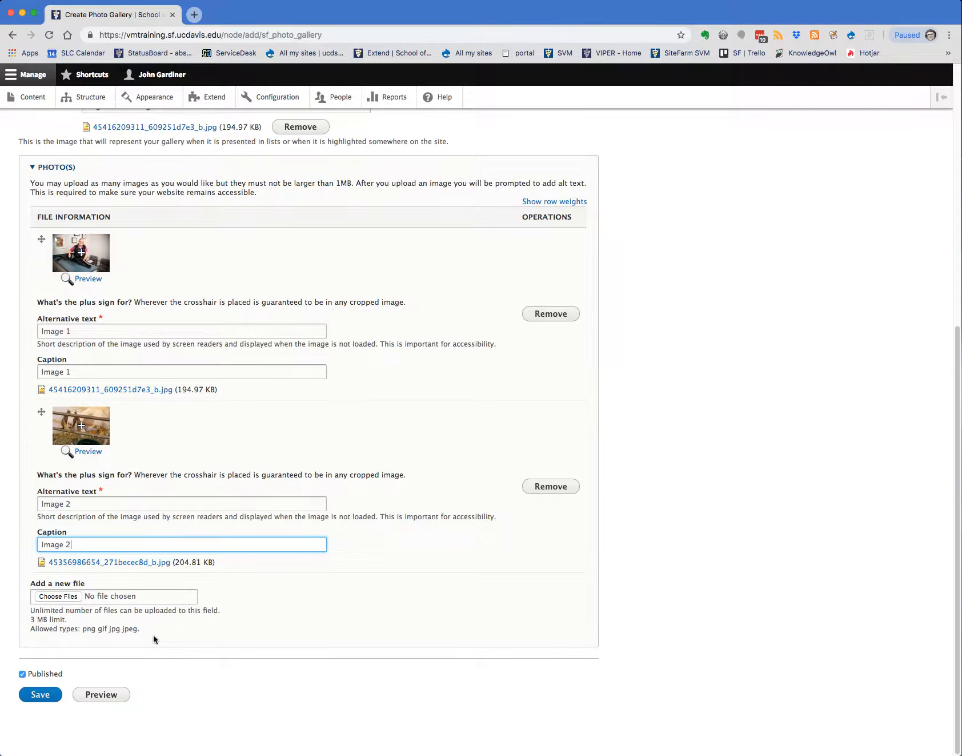
{"action": "left_click", "coordinate": [55, 597]}
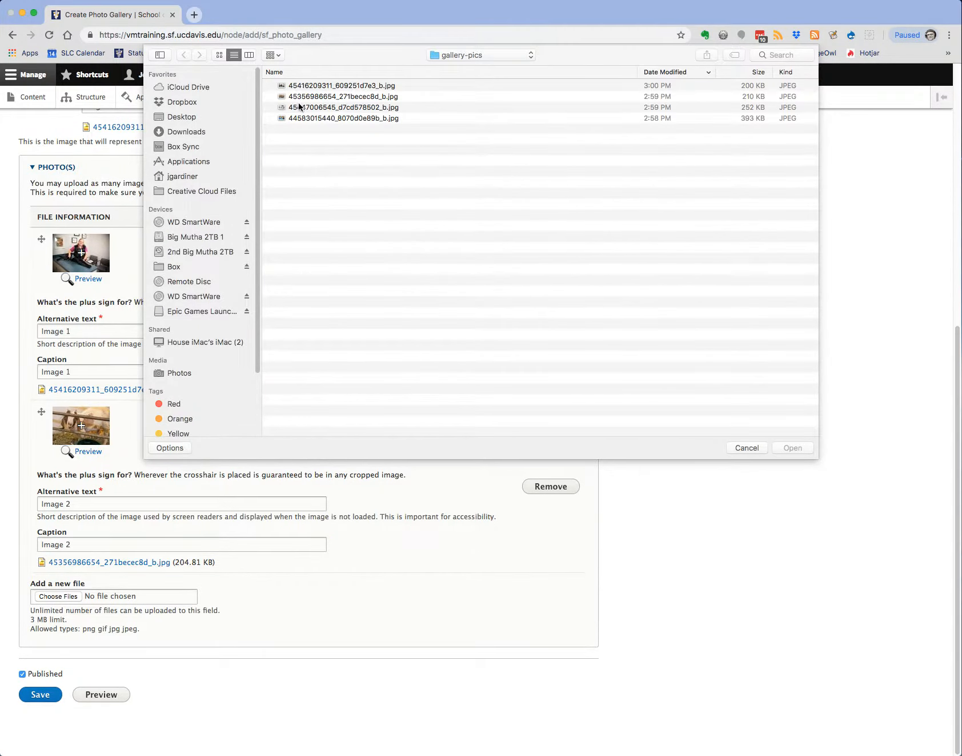
{"action": "double_click", "coordinate": [299, 106]}
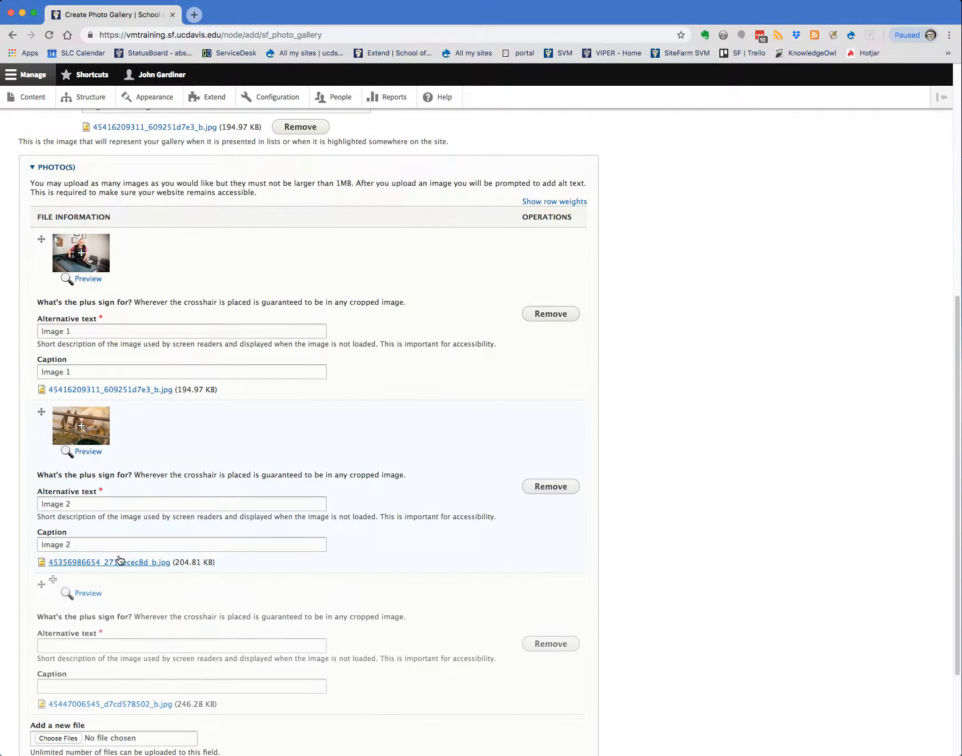
{"action": "left_click_drag", "start_coordinate": [78, 545], "coordinate": [24, 534]}
{"action": "key", "text": "super+c"}
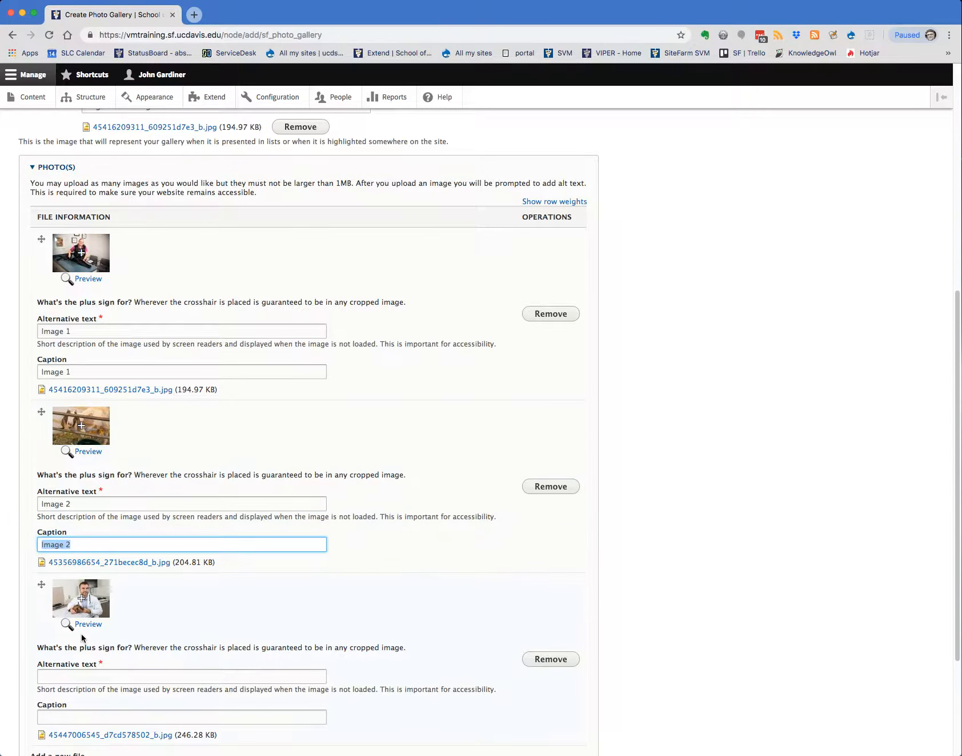
{"action": "scroll", "coordinate": [63, 598], "scroll_direction": "down", "scroll_amount": 3}
{"action": "left_click", "coordinate": [63, 598]}
{"action": "key", "text": "super+v"}
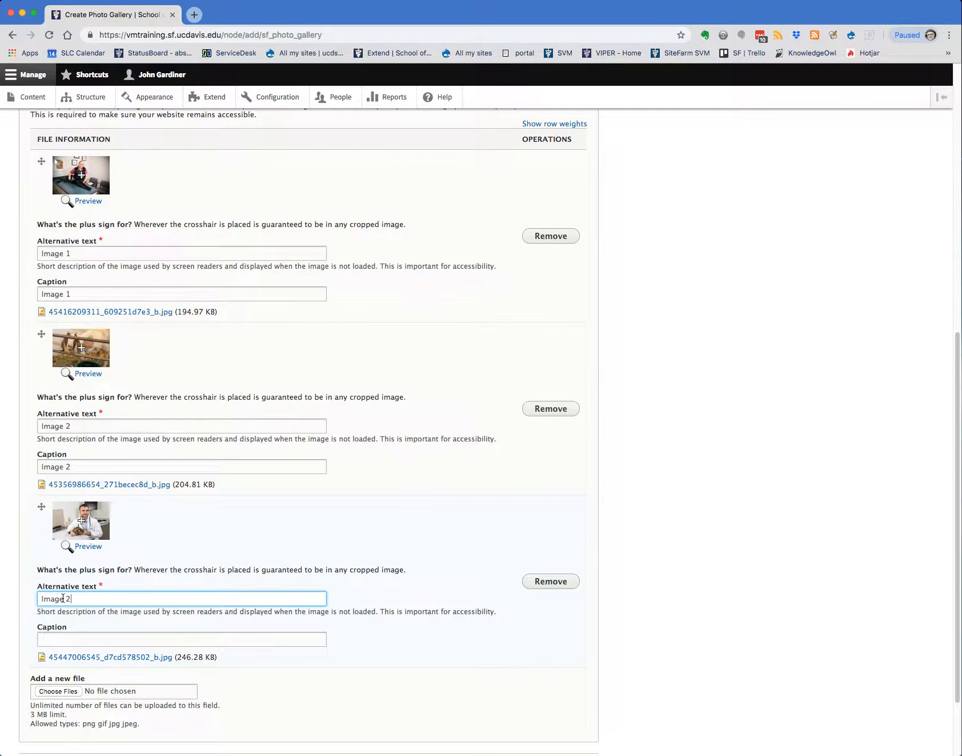
{"action": "key", "text": "super+a"}
{"action": "key", "text": "super+c"}
{"action": "key", "text": "Tab"}
{"action": "key", "text": "super+v"}
{"action": "scroll", "coordinate": [96, 605], "scroll_direction": "down", "scroll_amount": 3}
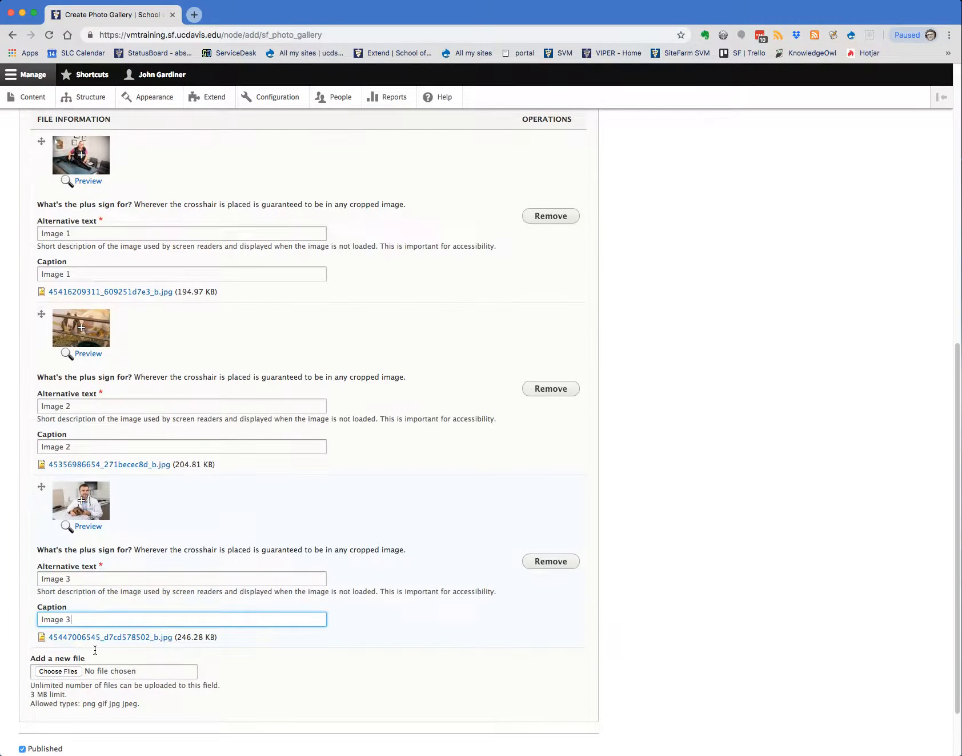
{"action": "left_click", "coordinate": [52, 616]}
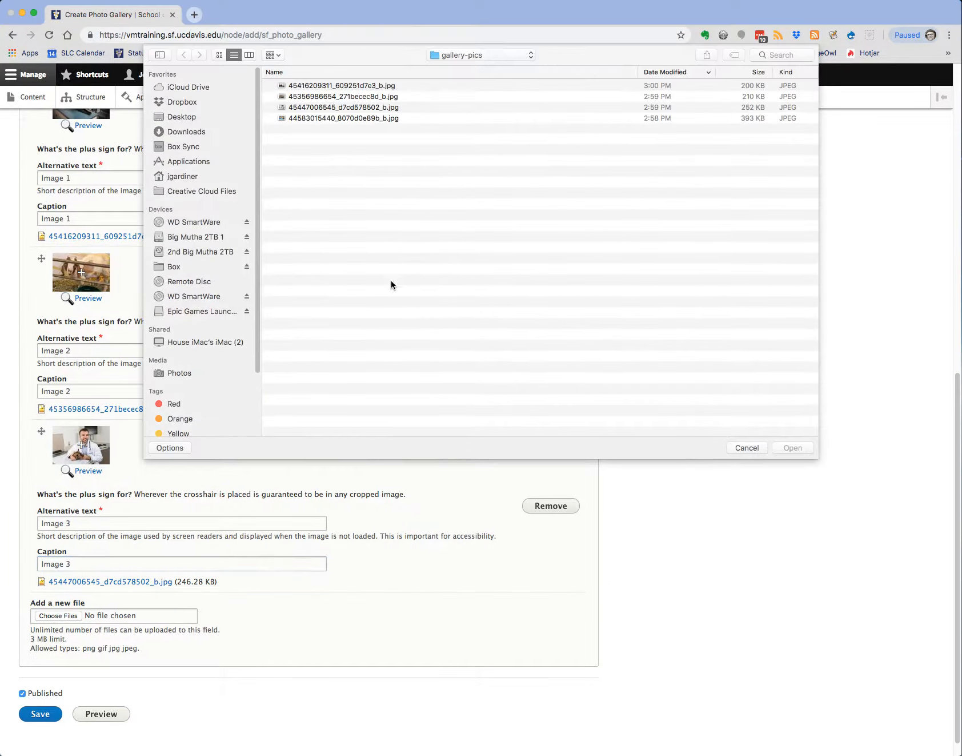
{"action": "double_click", "coordinate": [309, 117]}
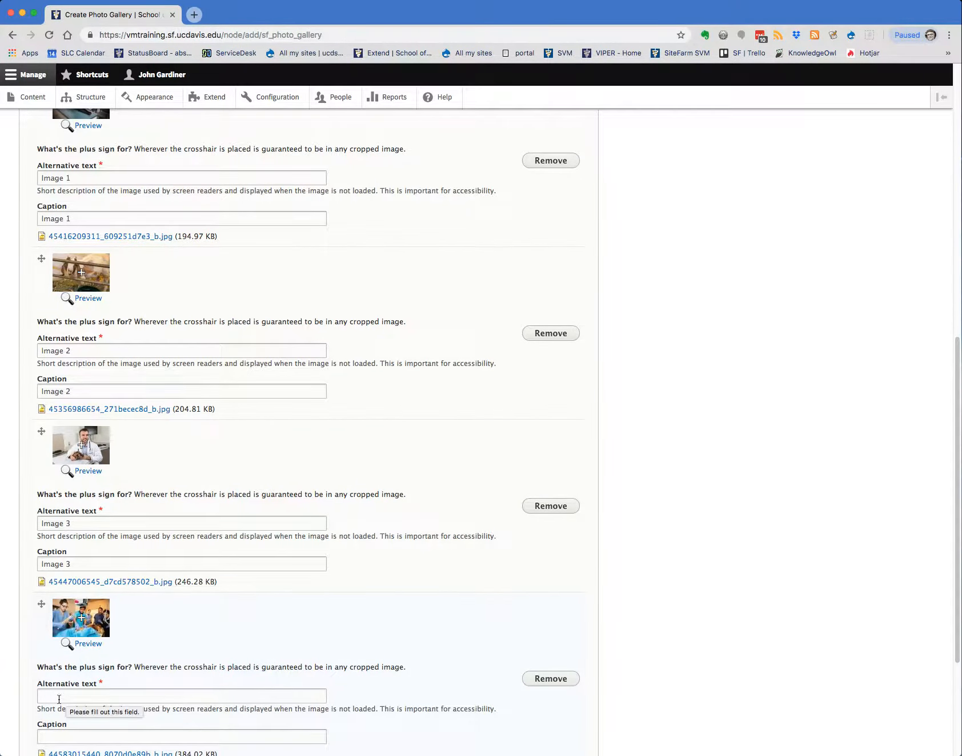
{"action": "left_click", "coordinate": [58, 695]}
{"action": "type", "text": "Image 3"}
{"action": "key", "text": "BackSpace"}
{"action": "type", "text": "4"}
{"action": "key", "text": "super+a"}
{"action": "key", "text": "super+c"}
{"action": "key", "text": "Tab"}
{"action": "key", "text": "super+v"}
{"action": "scroll", "coordinate": [154, 644], "scroll_direction": "down", "scroll_amount": 5}
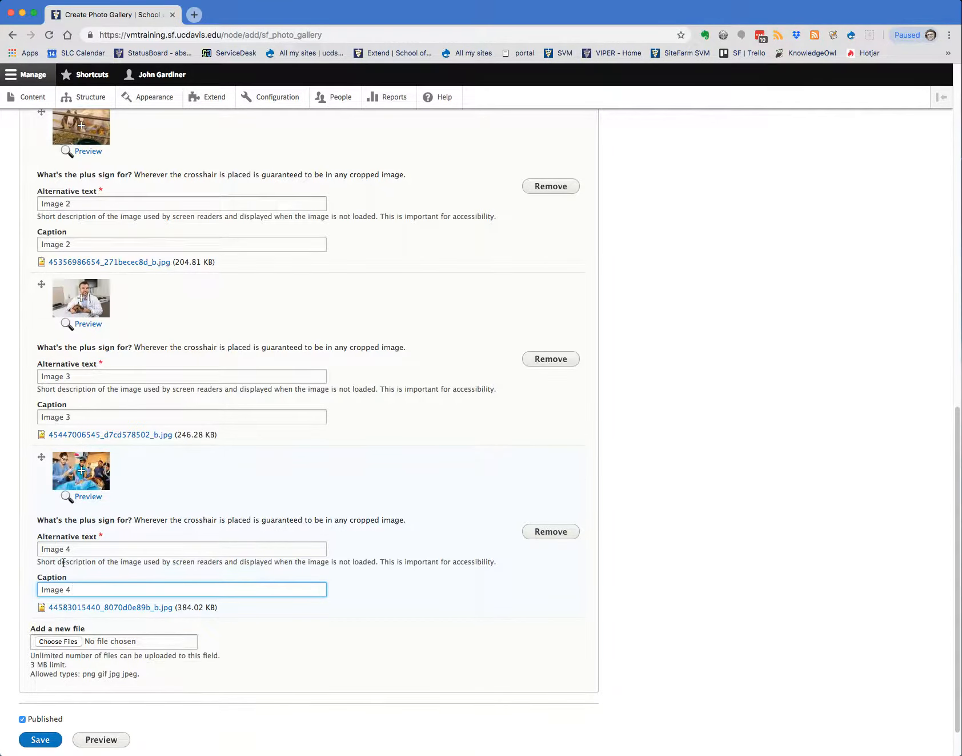
{"action": "scroll", "coordinate": [143, 589], "scroll_direction": "up", "scroll_amount": 10}
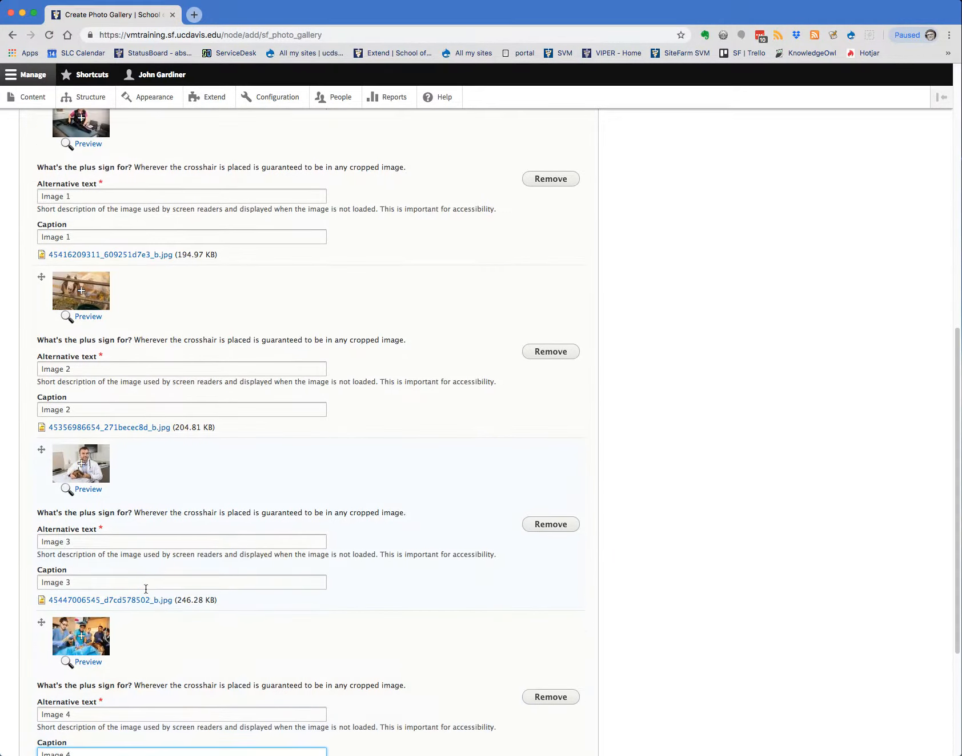
{"action": "scroll", "coordinate": [166, 585], "scroll_direction": "down", "scroll_amount": 3}
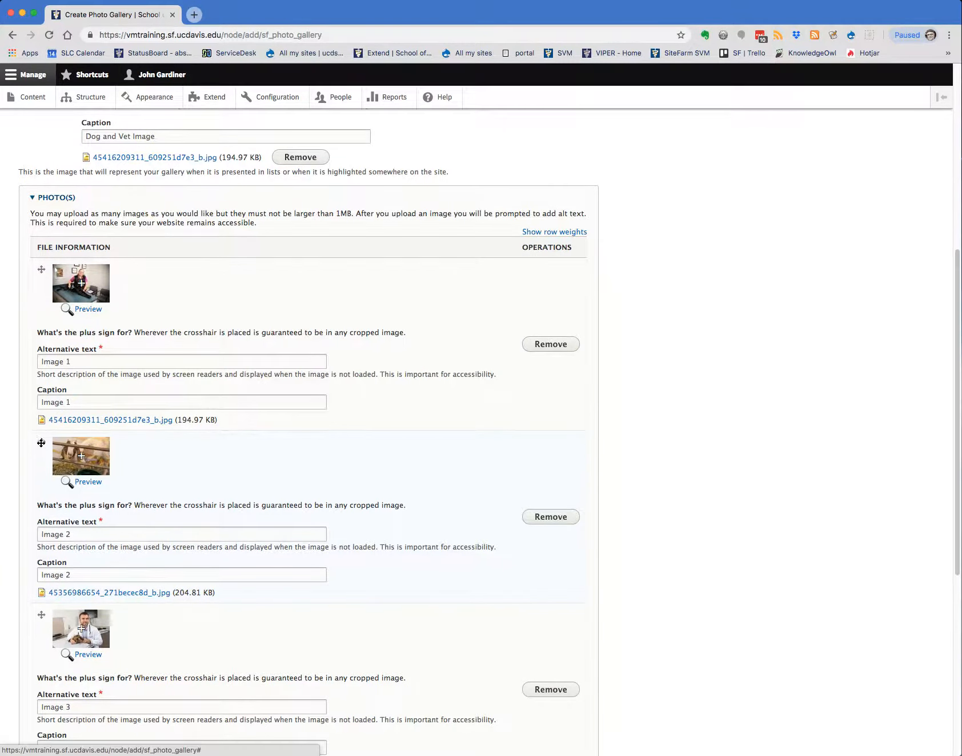
Reorder the gallery photos so that Image 2 comes first and Image 3 second, both ahead of Image 1
{"action": "left_click_drag", "start_coordinate": [42, 443], "coordinate": [43, 295]}
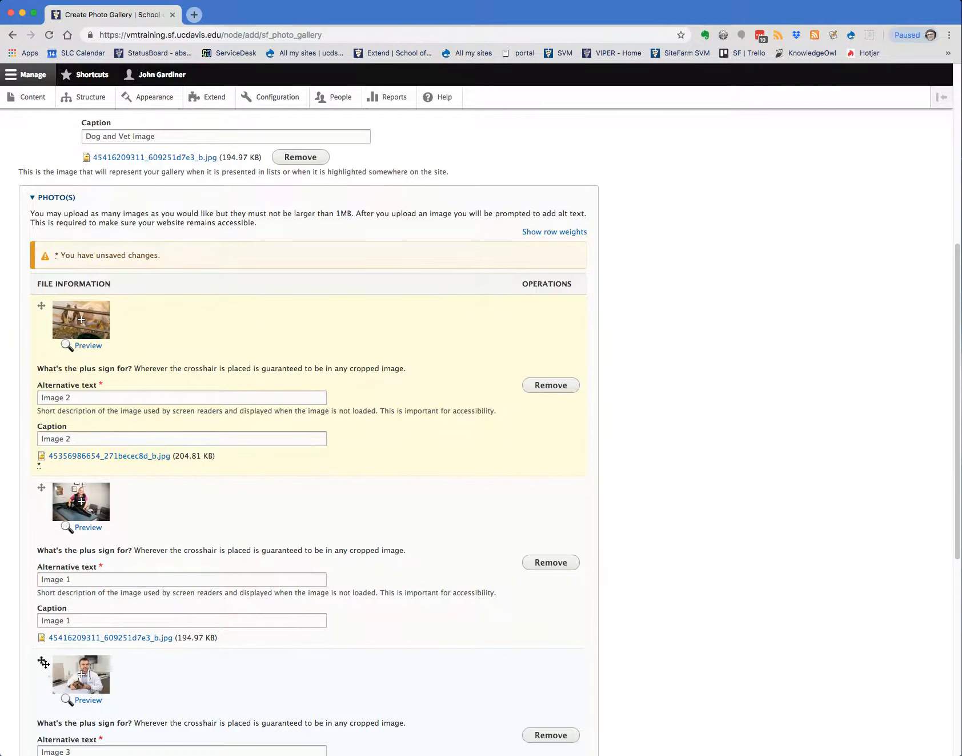
{"action": "left_click_drag", "start_coordinate": [41, 660], "coordinate": [23, 531]}
{"action": "scroll", "coordinate": [165, 517], "scroll_direction": "down", "scroll_amount": 4}
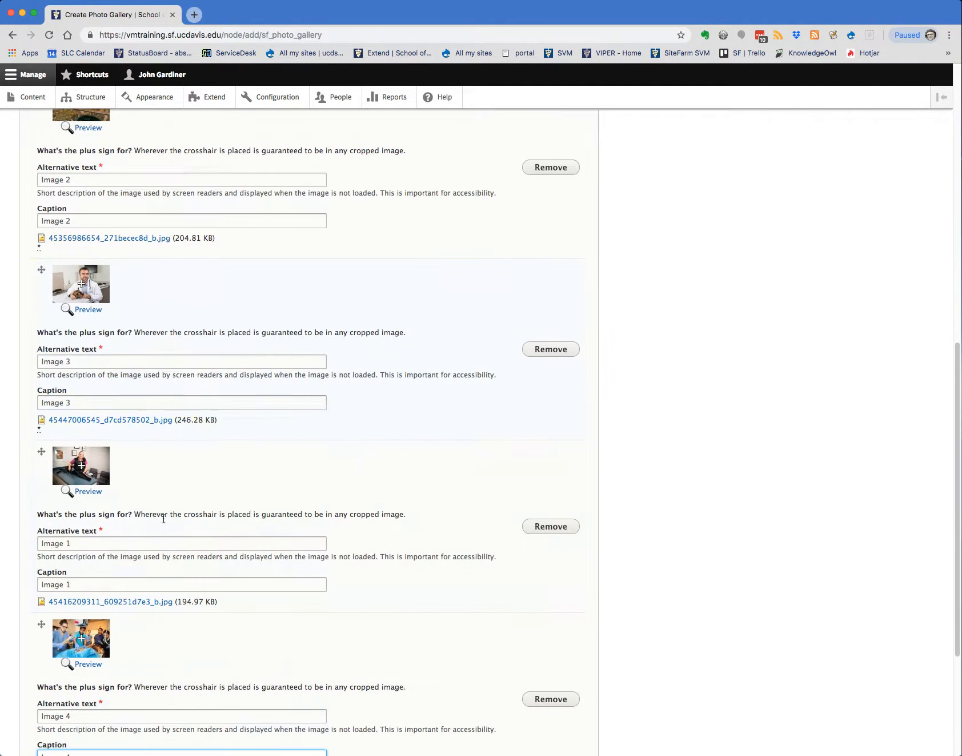
{"action": "left_click", "coordinate": [623, 500]}
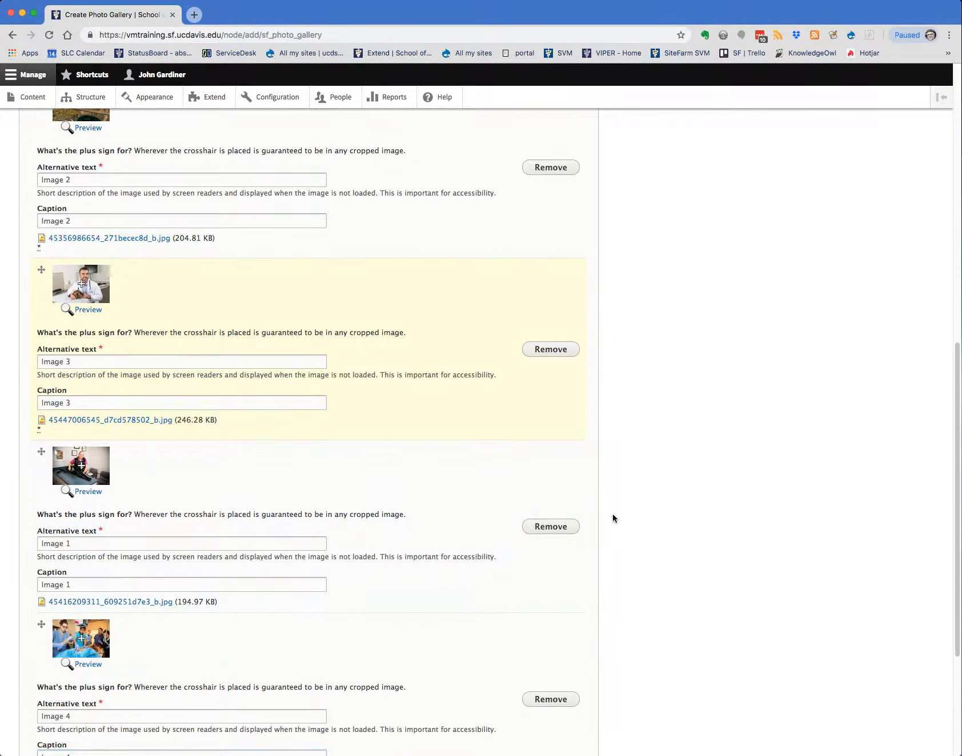
Check the photo order down to Image 4 and save the photo gallery
{"action": "scroll", "coordinate": [372, 609], "scroll_direction": "down", "scroll_amount": 4}
{"action": "scroll", "coordinate": [333, 425], "scroll_direction": "up", "scroll_amount": 2}
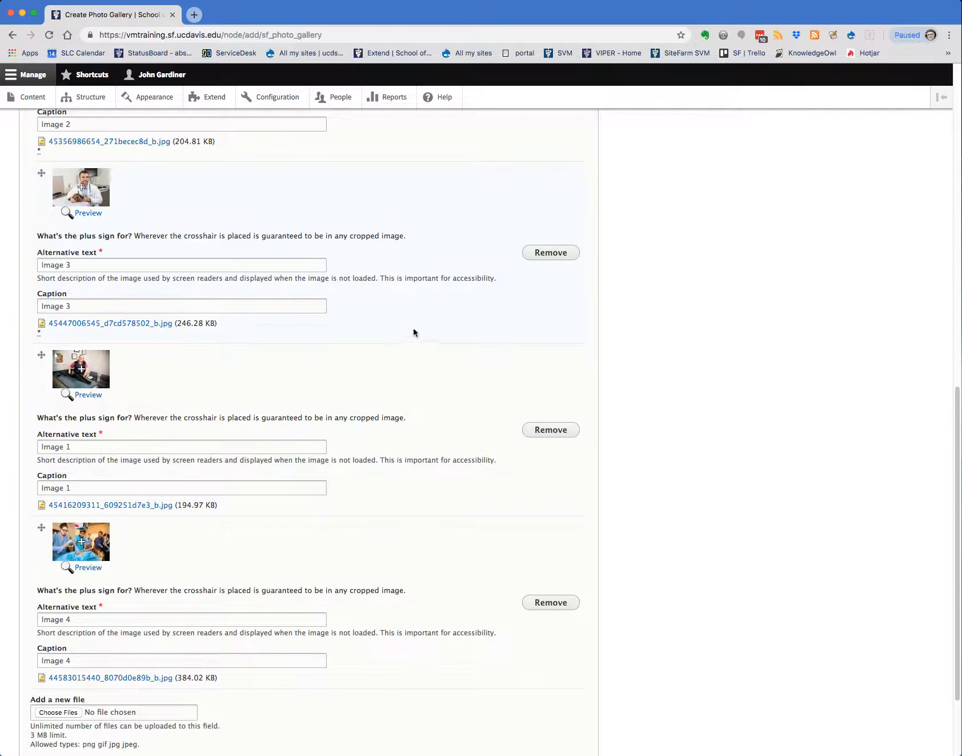
{"action": "scroll", "coordinate": [700, 463], "scroll_direction": "down", "scroll_amount": 2}
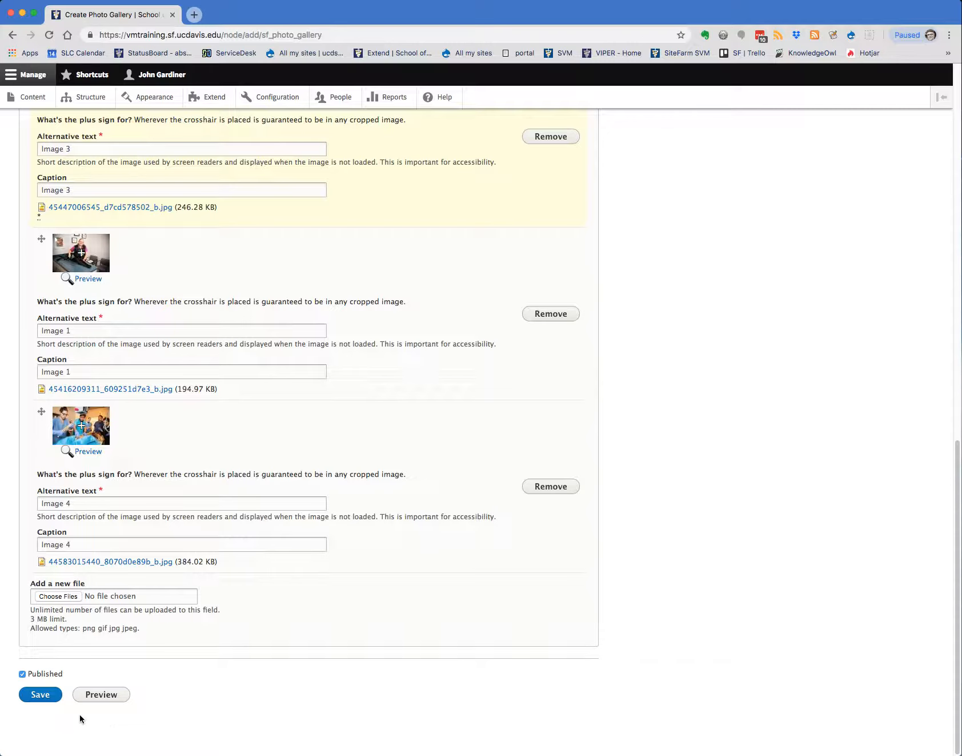
{"action": "left_click", "coordinate": [42, 696]}
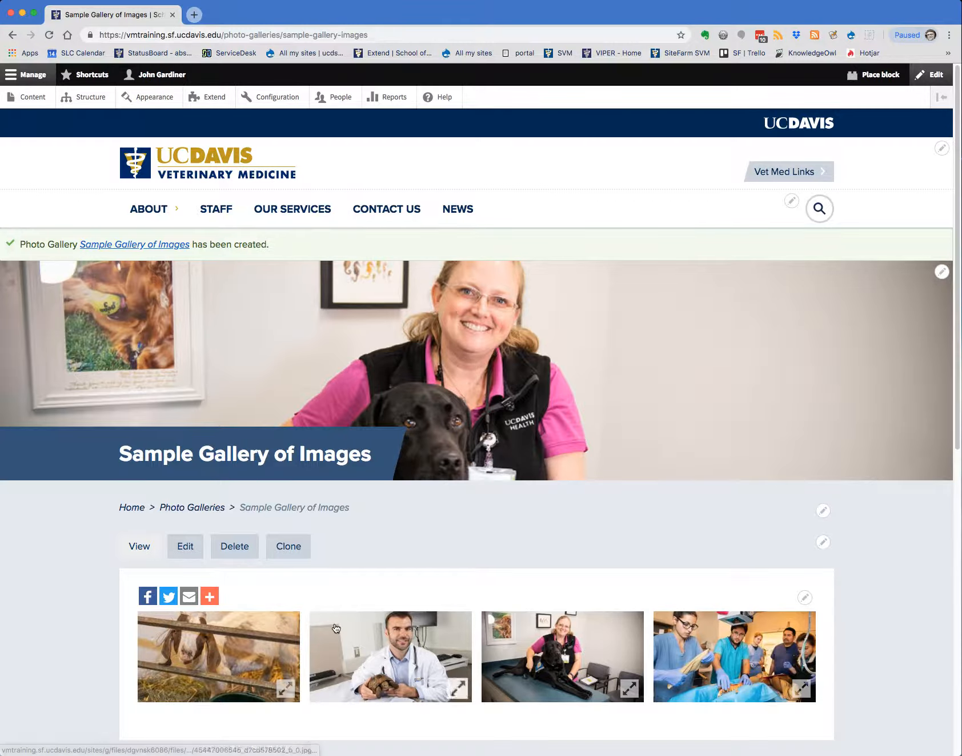
View the saved gallery's photos one after another in the enlarged viewer, starting with the goat photo, and return to the gallery page
{"action": "left_click", "coordinate": [198, 667]}
{"action": "left_click", "coordinate": [942, 408]}
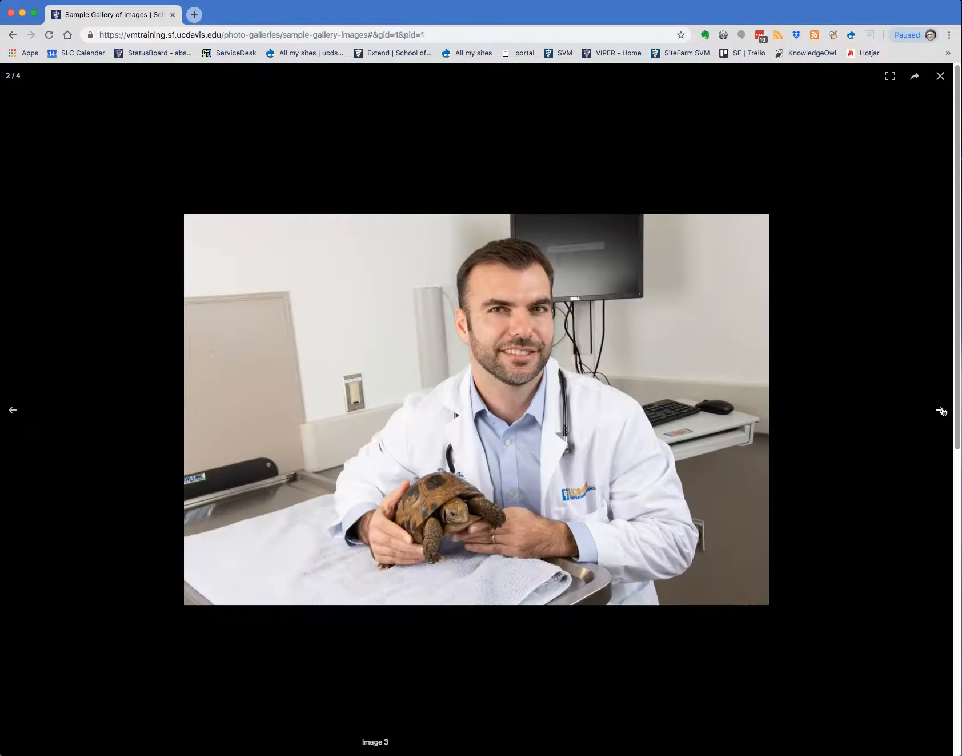
{"action": "left_click", "coordinate": [940, 409]}
{"action": "left_click", "coordinate": [941, 409]}
{"action": "left_click", "coordinate": [940, 76]}
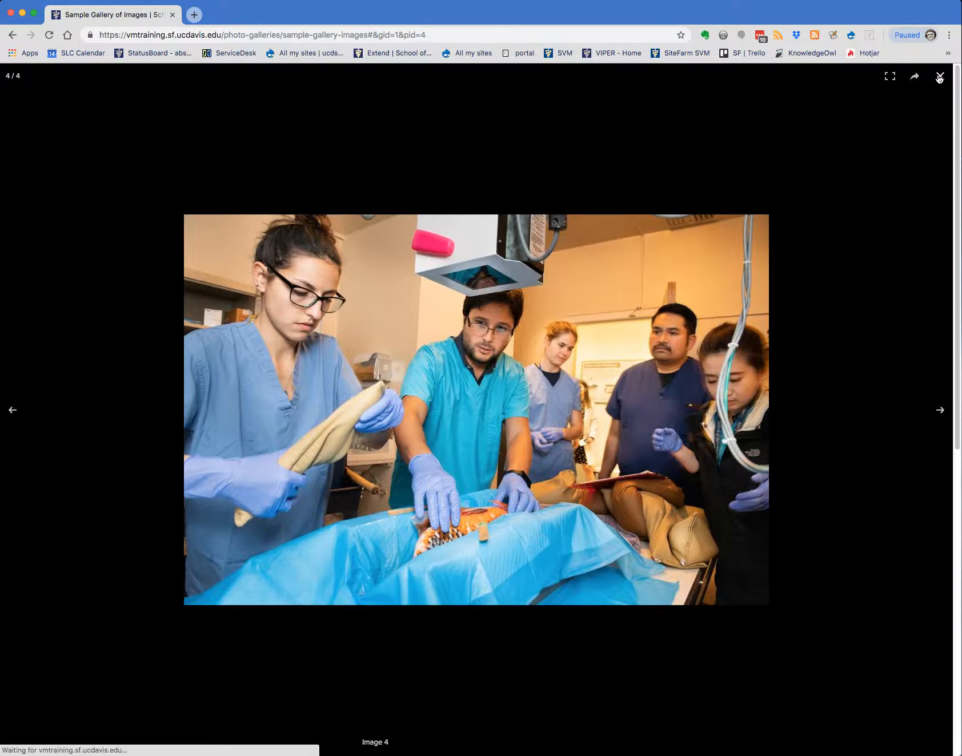
{"action": "scroll", "coordinate": [531, 522], "scroll_direction": "down", "scroll_amount": 3}
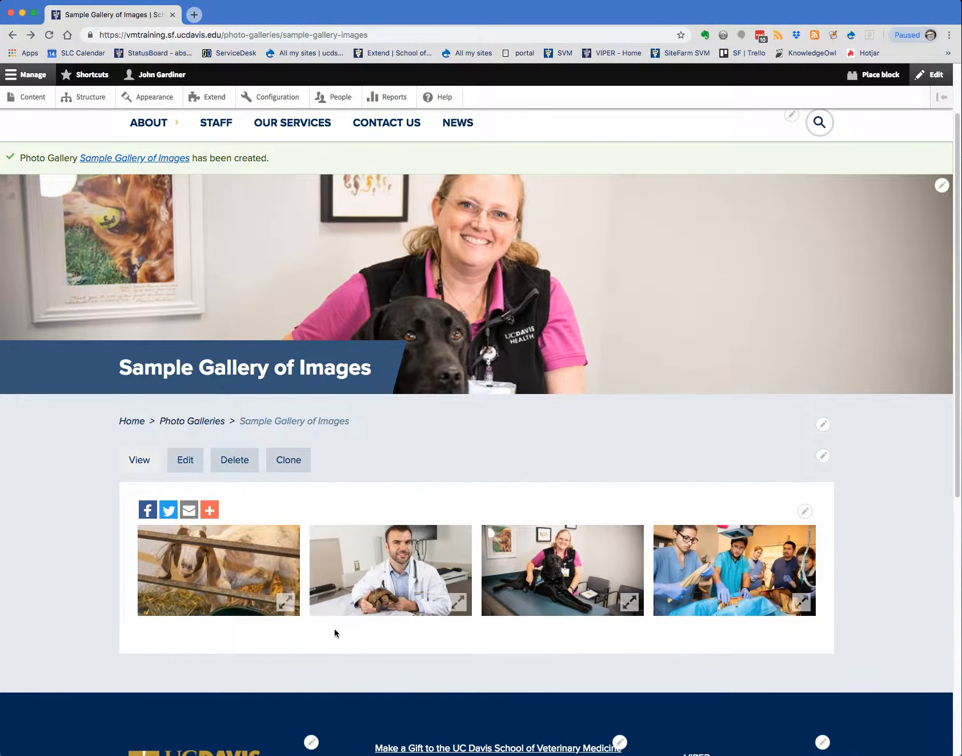
{"action": "scroll", "coordinate": [548, 495], "scroll_direction": "up", "scroll_amount": 3}
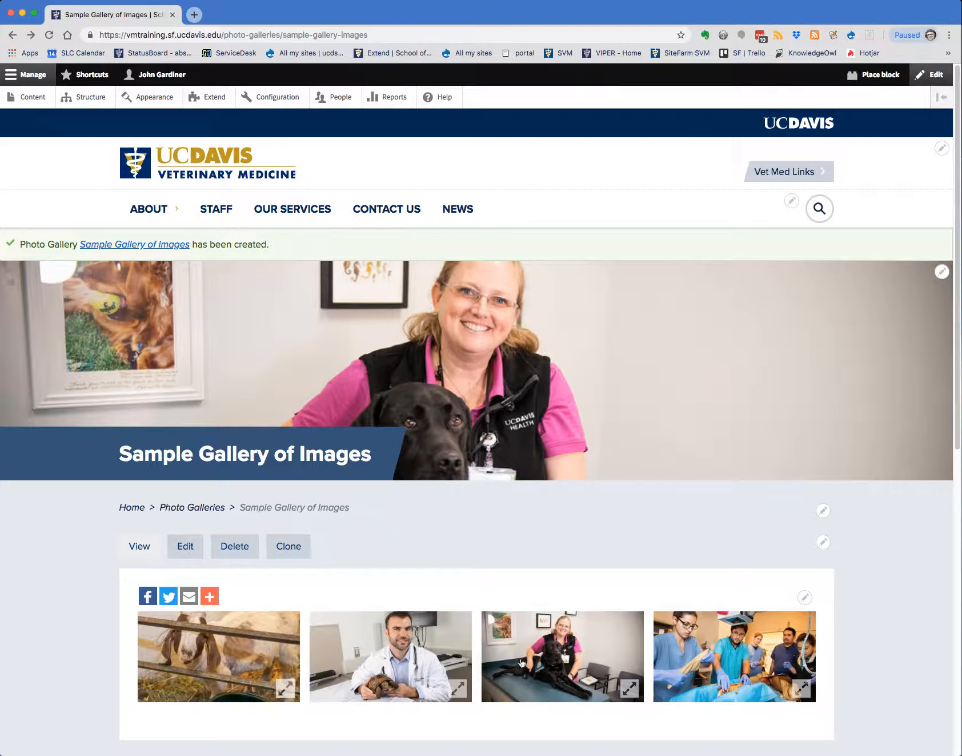
Go to the site's home page and turn on block placement for it
{"action": "mouse_move", "coordinate": [132, 192]}
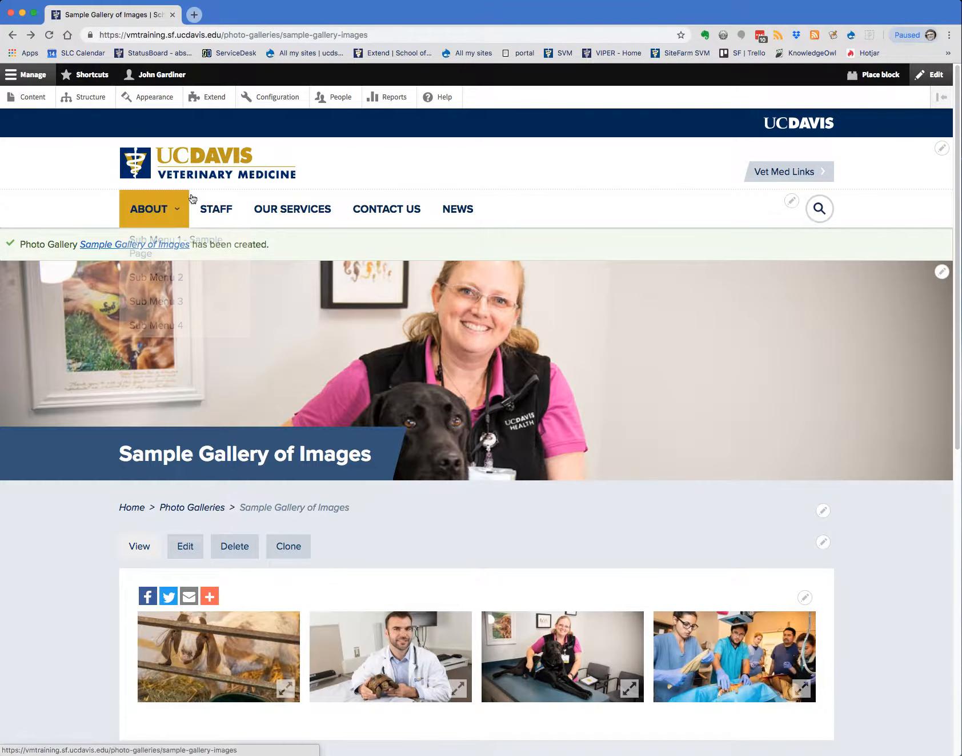
{"action": "left_click", "coordinate": [193, 174]}
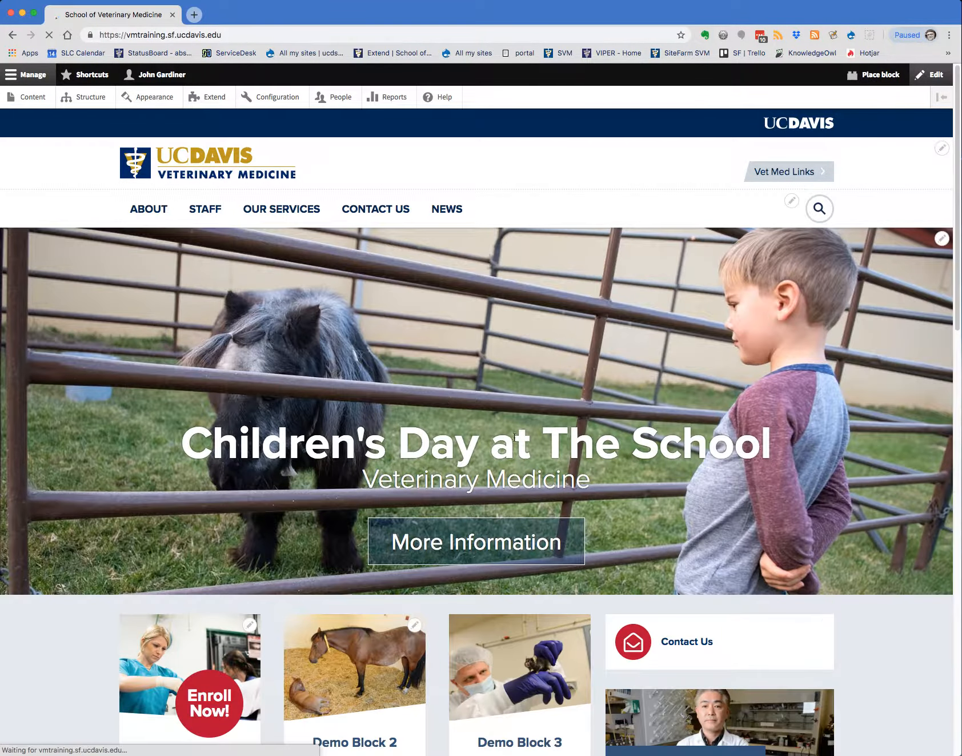
{"action": "scroll", "coordinate": [706, 563], "scroll_direction": "down", "scroll_amount": 5}
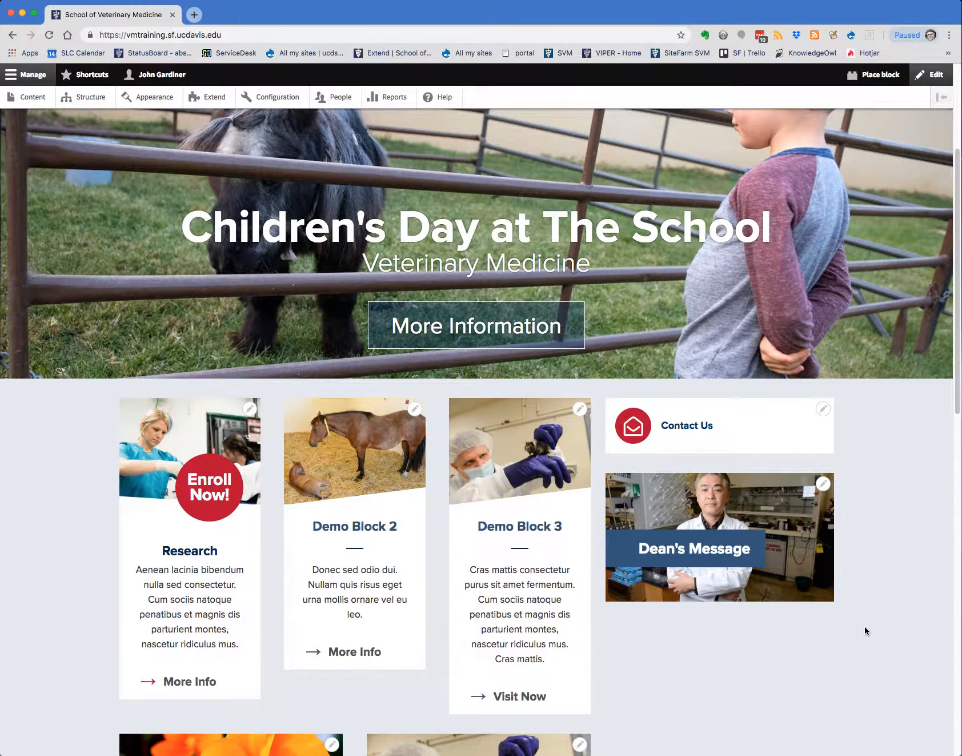
{"action": "scroll", "coordinate": [868, 623], "scroll_direction": "up", "scroll_amount": 4}
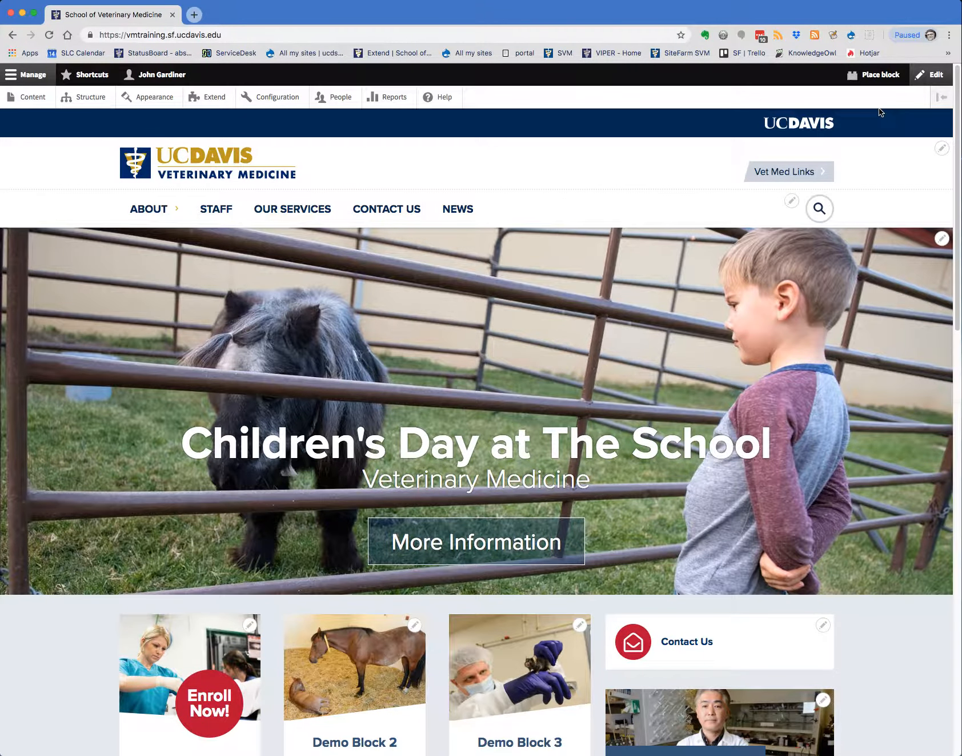
{"action": "left_click", "coordinate": [876, 75]}
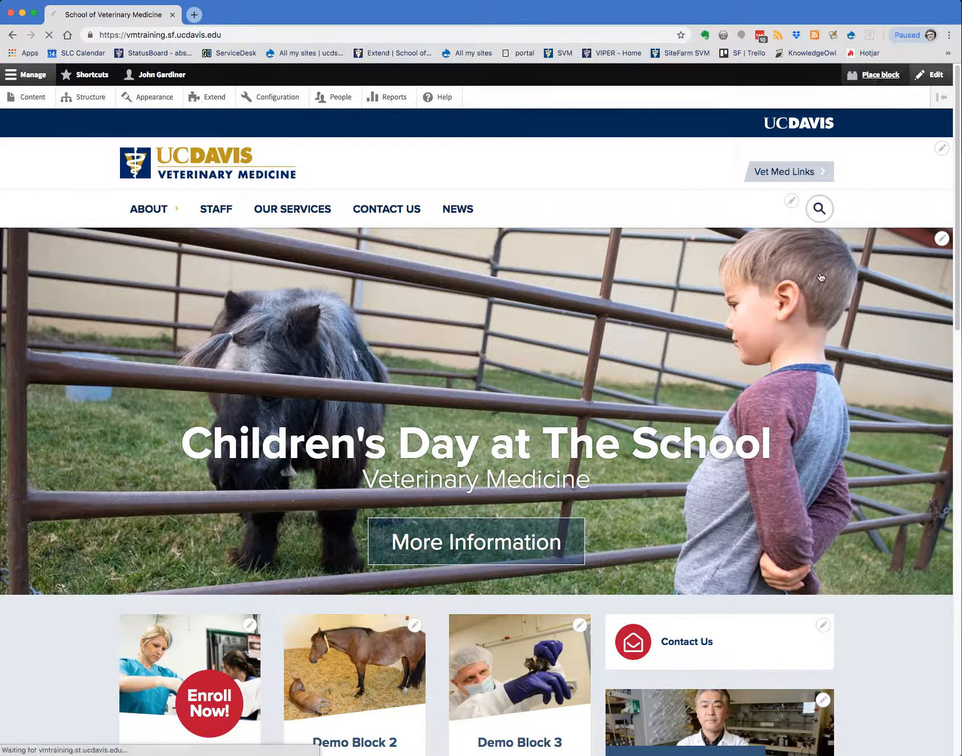
{"action": "scroll", "coordinate": [757, 432], "scroll_direction": "down", "scroll_amount": 7}
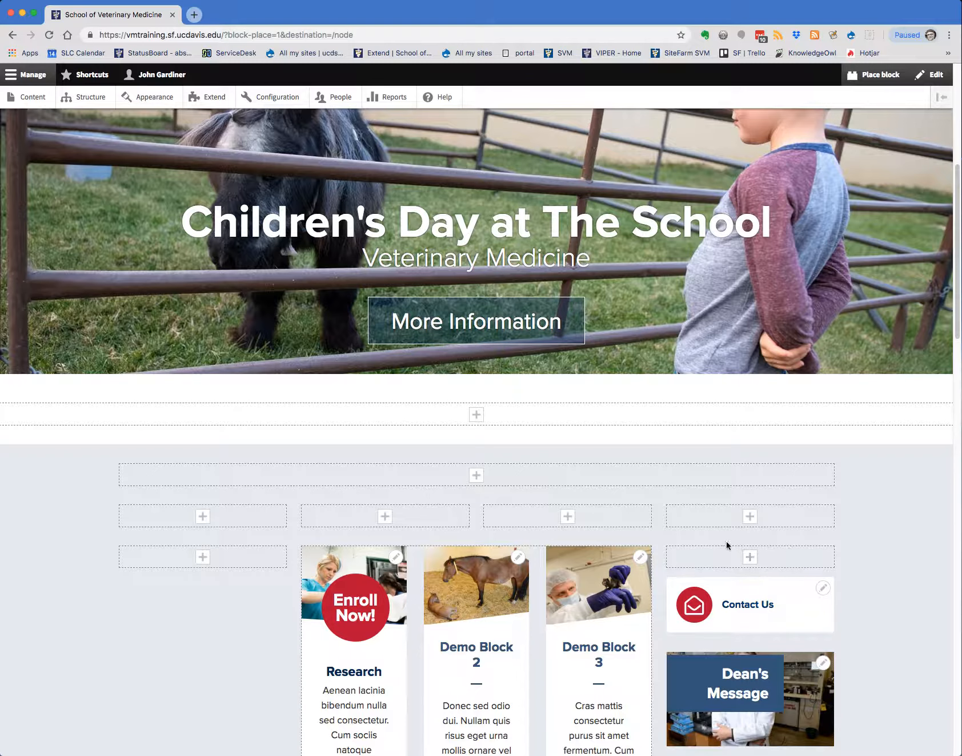
{"action": "scroll", "coordinate": [584, 570], "scroll_direction": "down", "scroll_amount": 2}
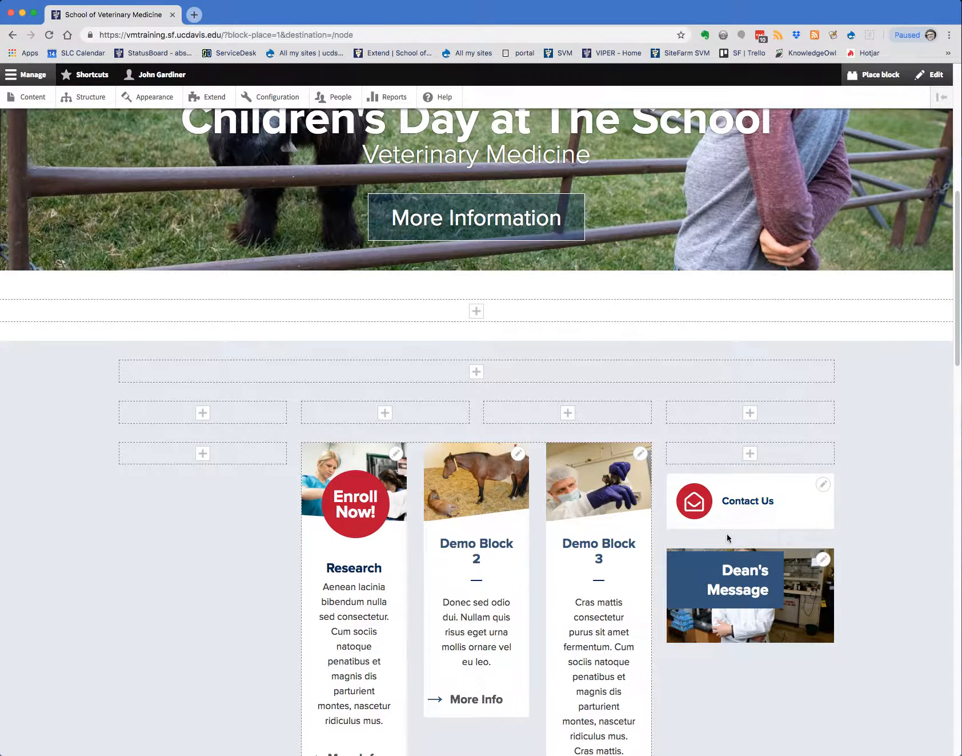
Place a Slideshow Photo Gallery block in the Second Sidebar region, filtering the available blocks by "gallery"
{"action": "left_click", "coordinate": [750, 454]}
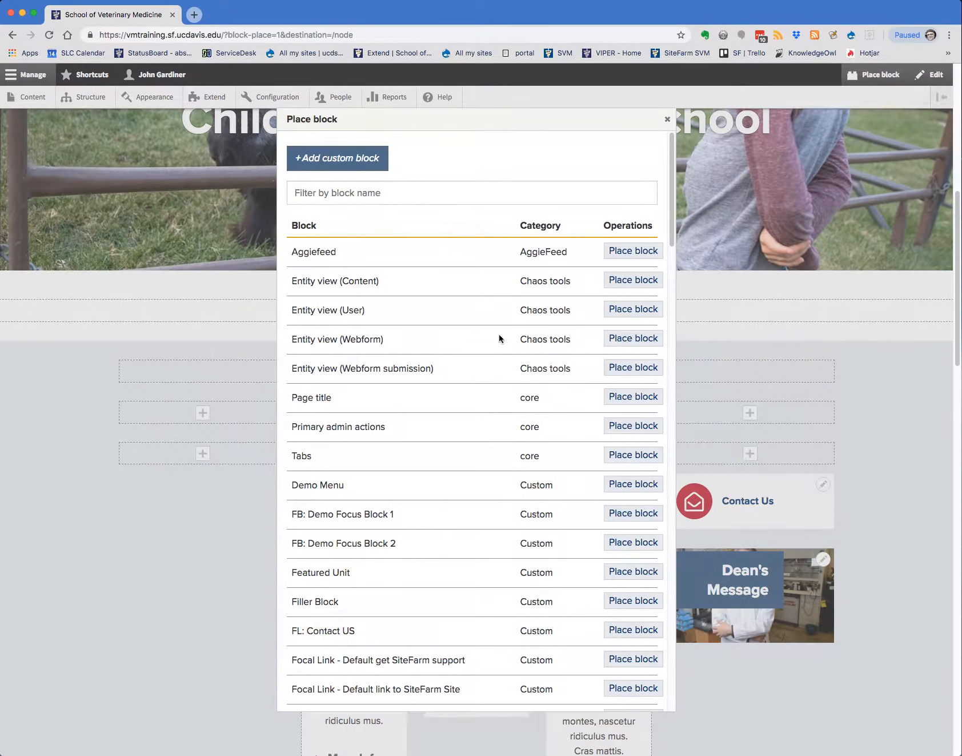
{"action": "left_click", "coordinate": [326, 193]}
{"action": "type", "text": "ga"}
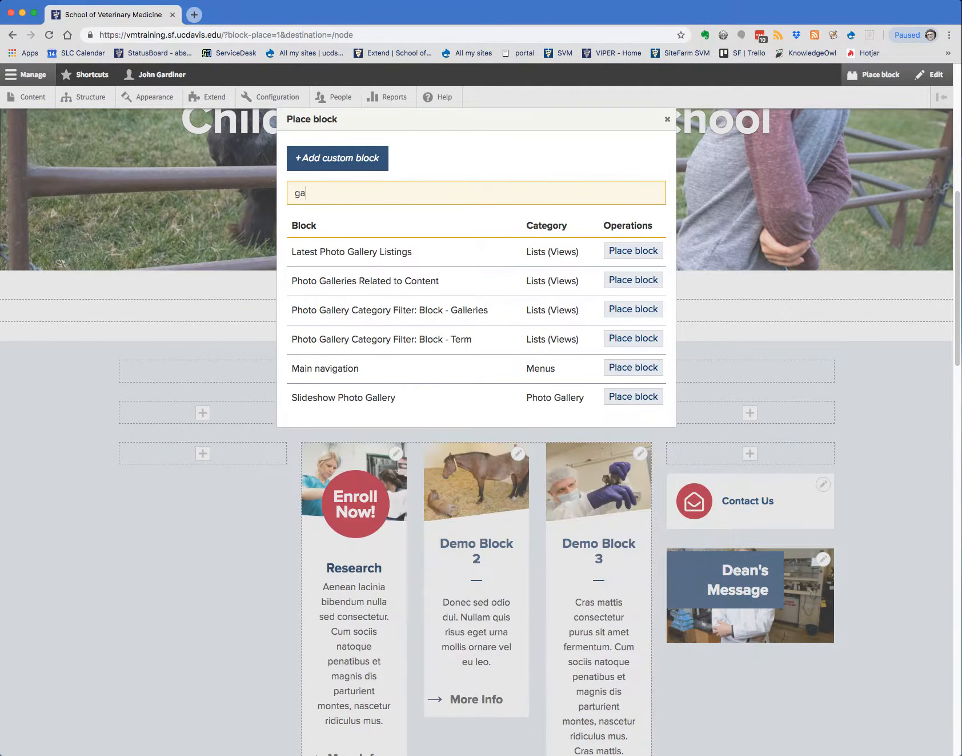
{"action": "type", "text": "llery"}
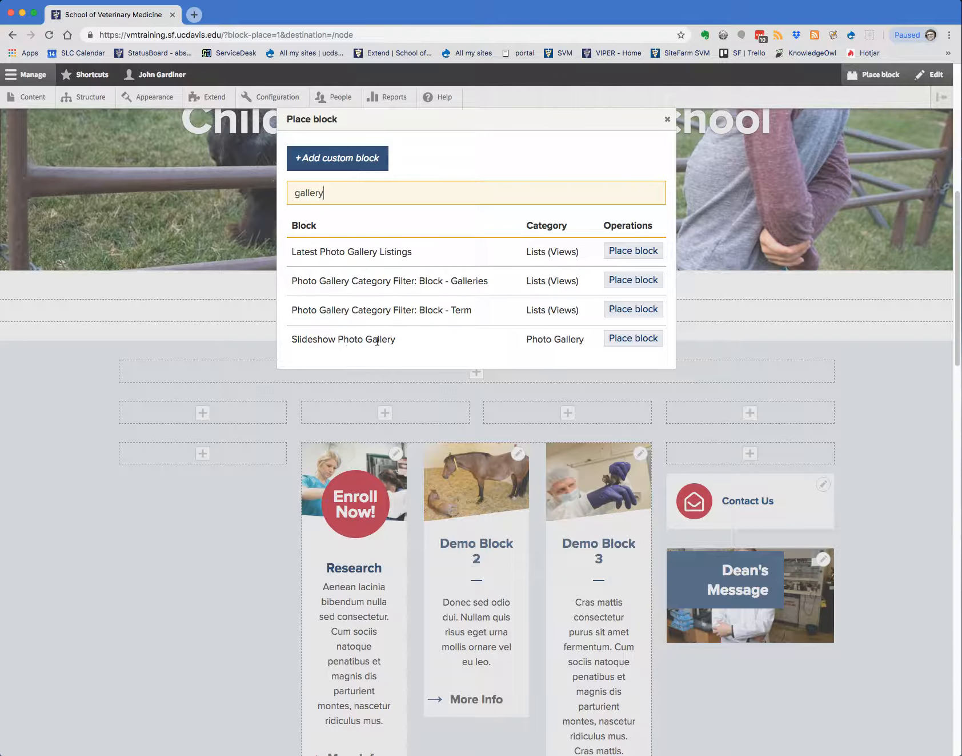
{"action": "left_click", "coordinate": [627, 342]}
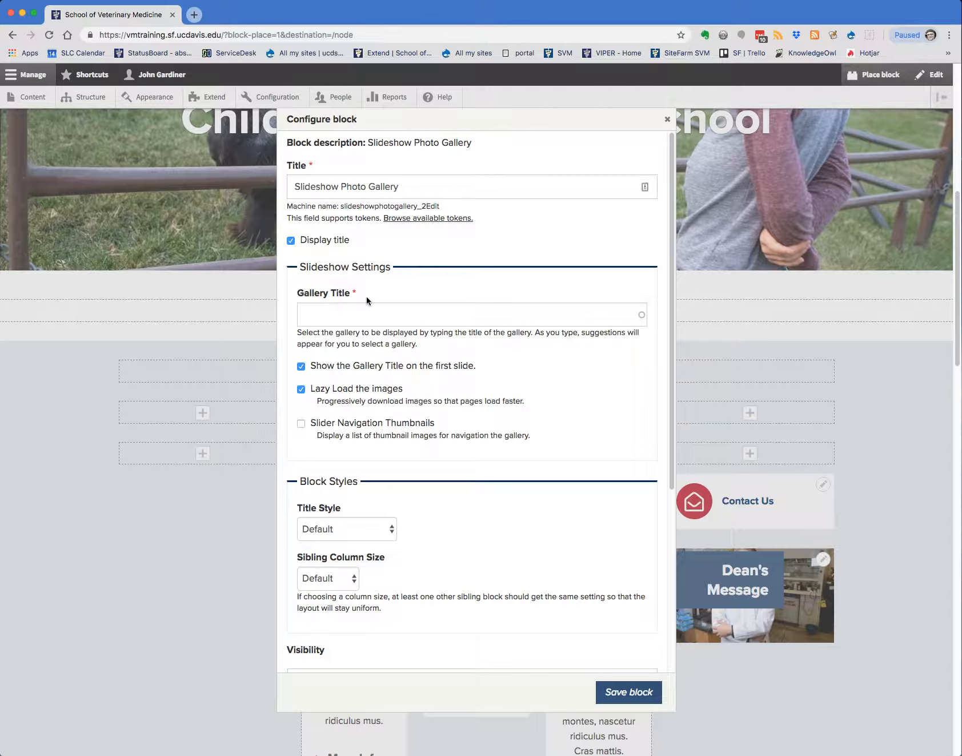
Choose "Sample Gallery of Images" as the slideshow block's gallery title and enable Slider Navigation Thumbnails
{"action": "left_click", "coordinate": [324, 317]}
{"action": "type", "text": "Image 4"}
{"action": "left_click_drag", "start_coordinate": [341, 316], "coordinate": [301, 307]}
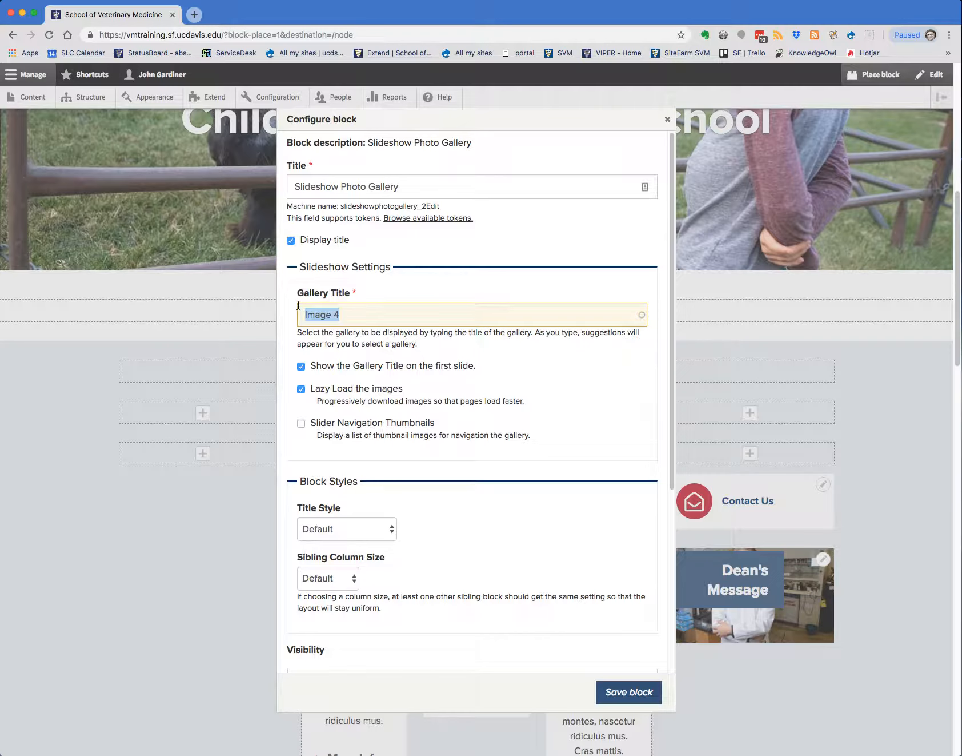
{"action": "key", "text": "super+alt+c"}
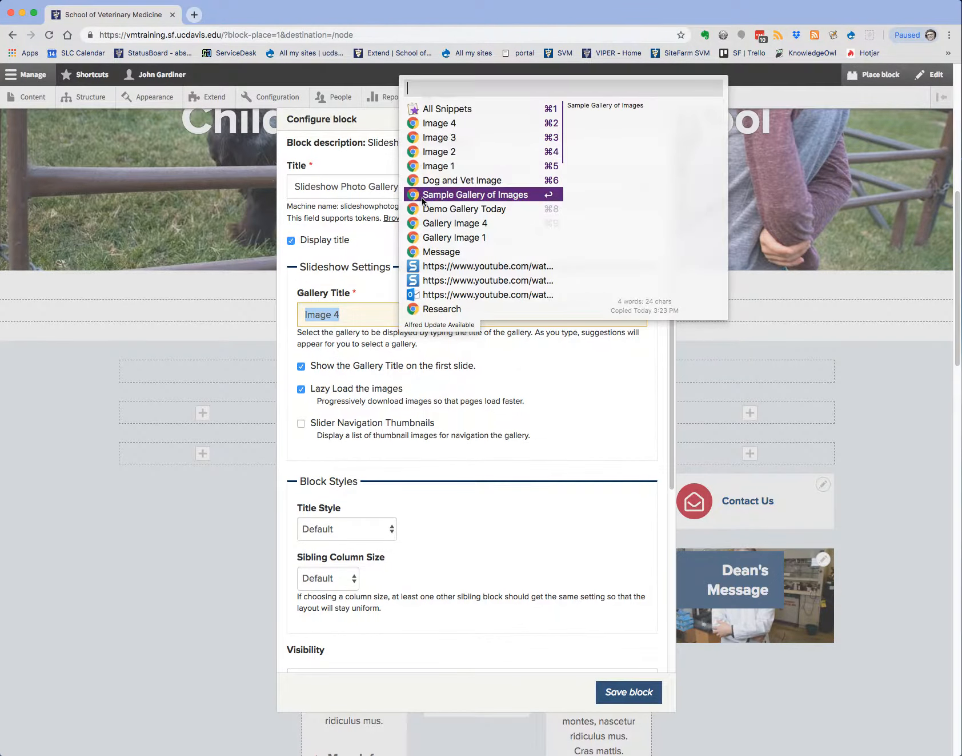
{"action": "left_click", "coordinate": [422, 195]}
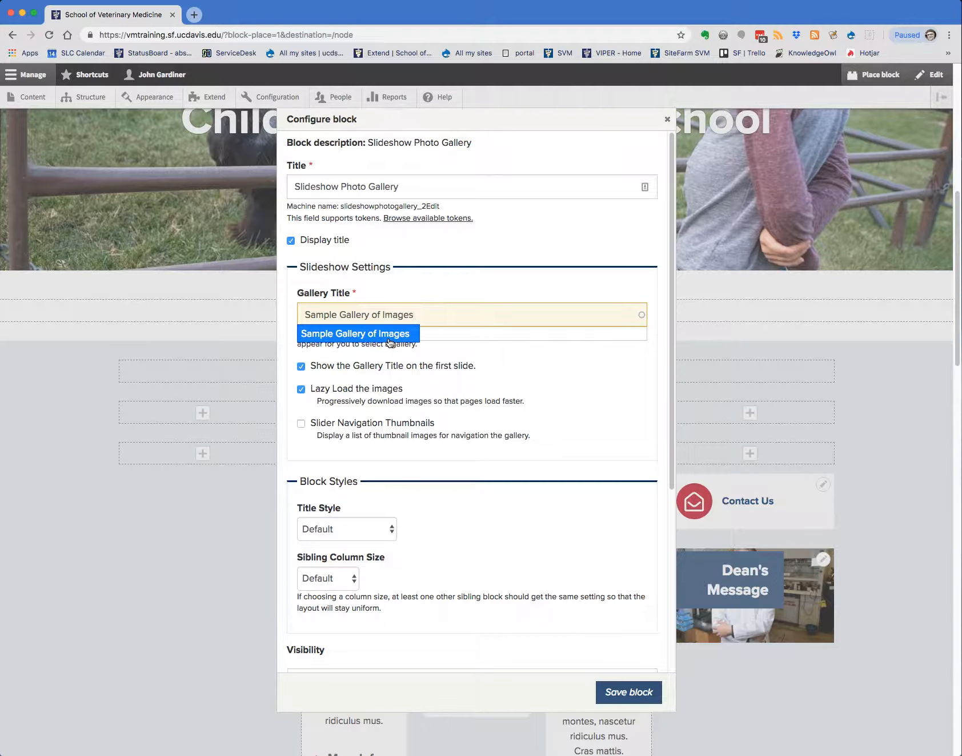
{"action": "key", "text": "Down"}
{"action": "left_click", "coordinate": [391, 334]}
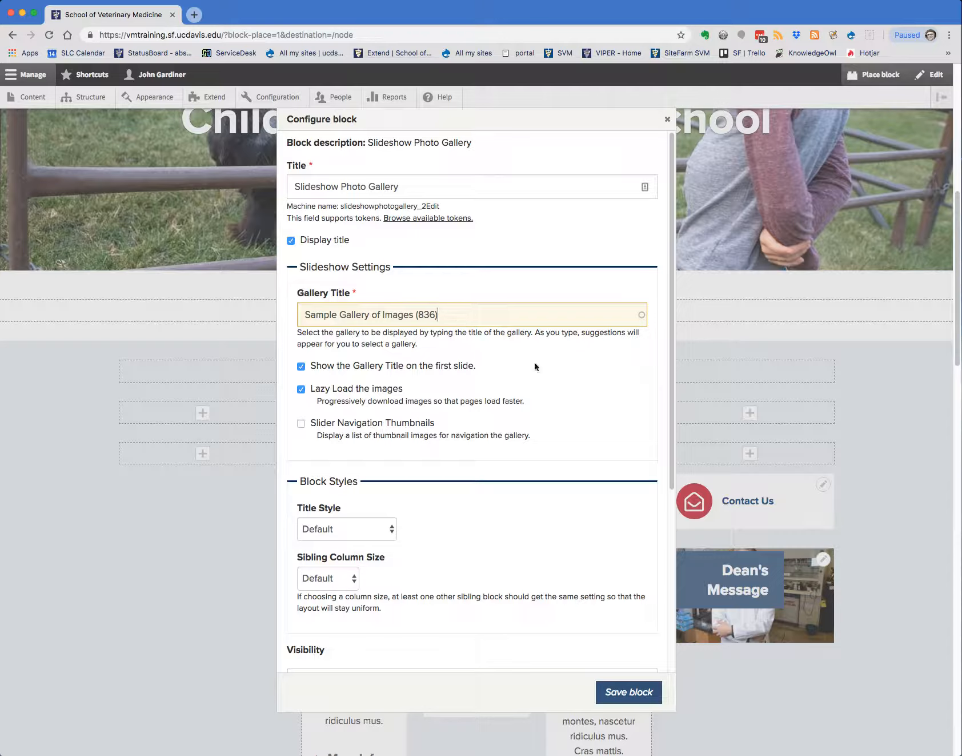
{"action": "left_click", "coordinate": [301, 423]}
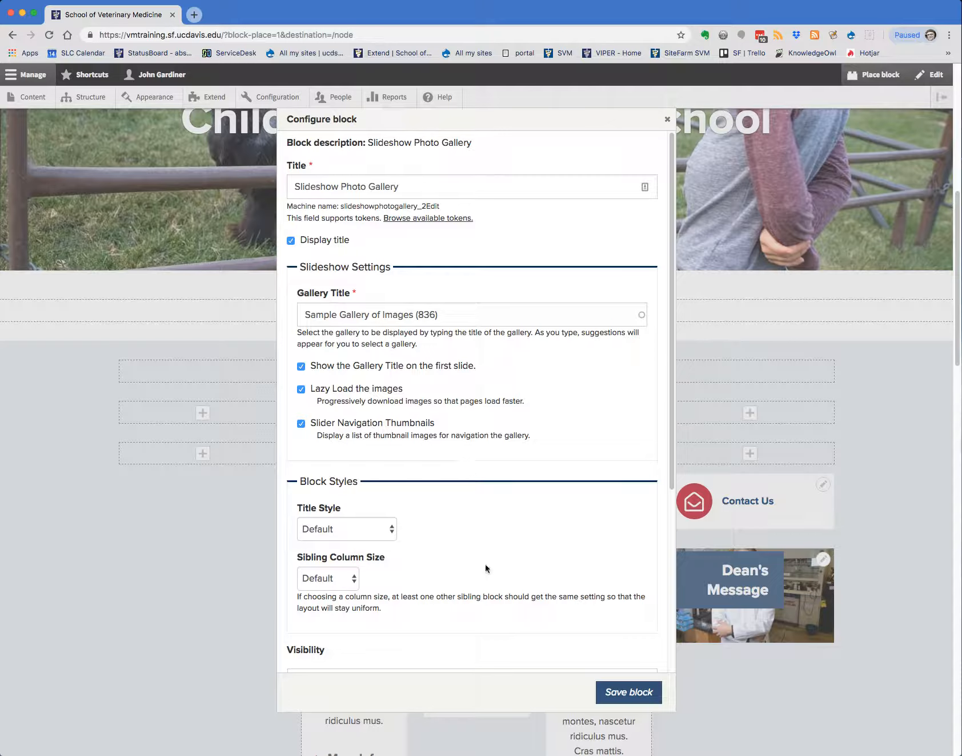
Examine the options offered for the block's Title Style and Sibling Column Size
{"action": "scroll", "coordinate": [488, 568], "scroll_direction": "down", "scroll_amount": 5}
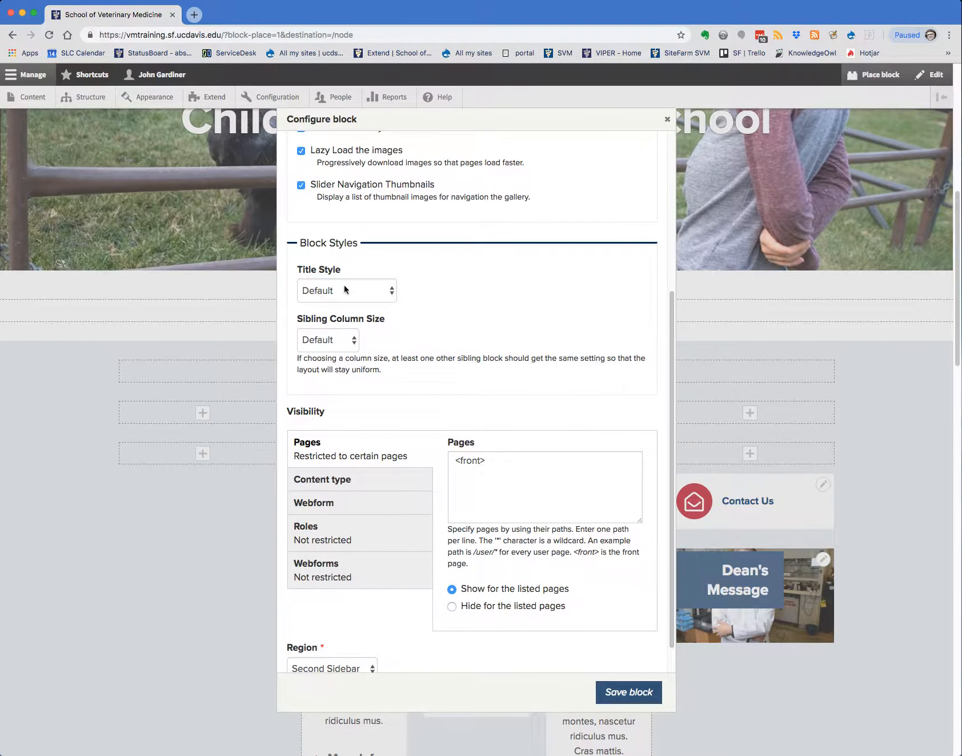
{"action": "left_click", "coordinate": [392, 294]}
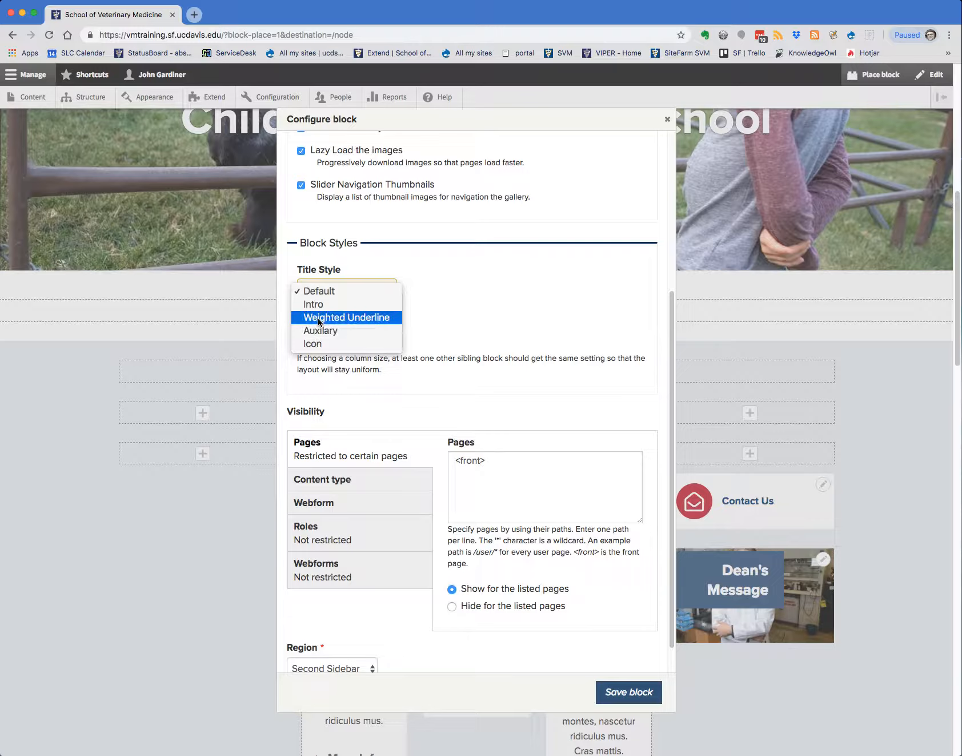
{"action": "left_click", "coordinate": [498, 325]}
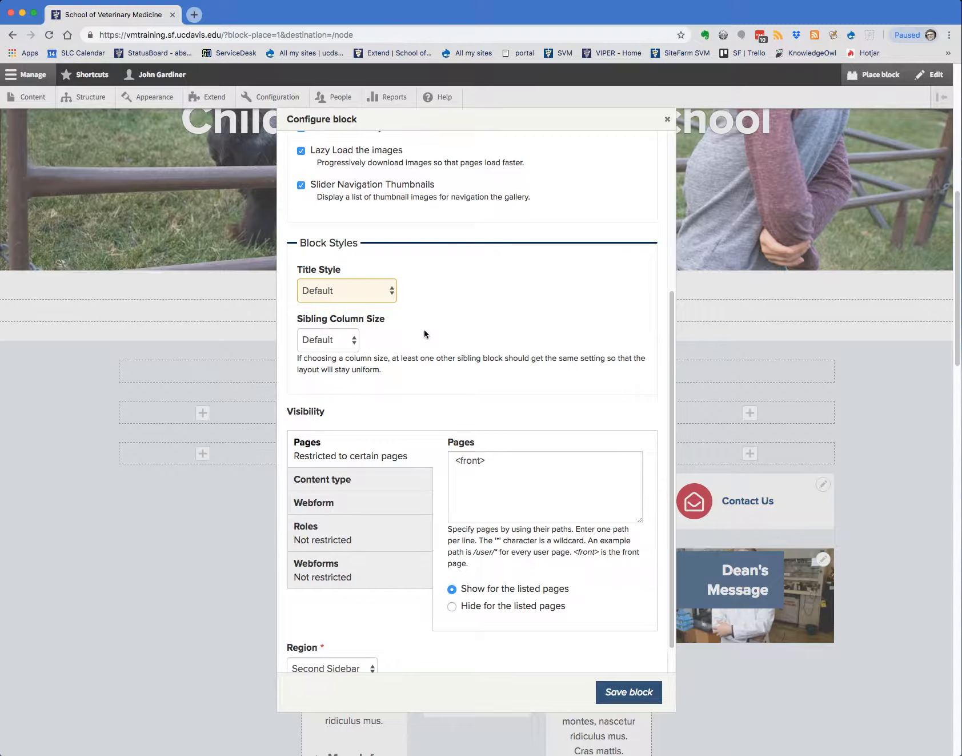
{"action": "left_click", "coordinate": [351, 341]}
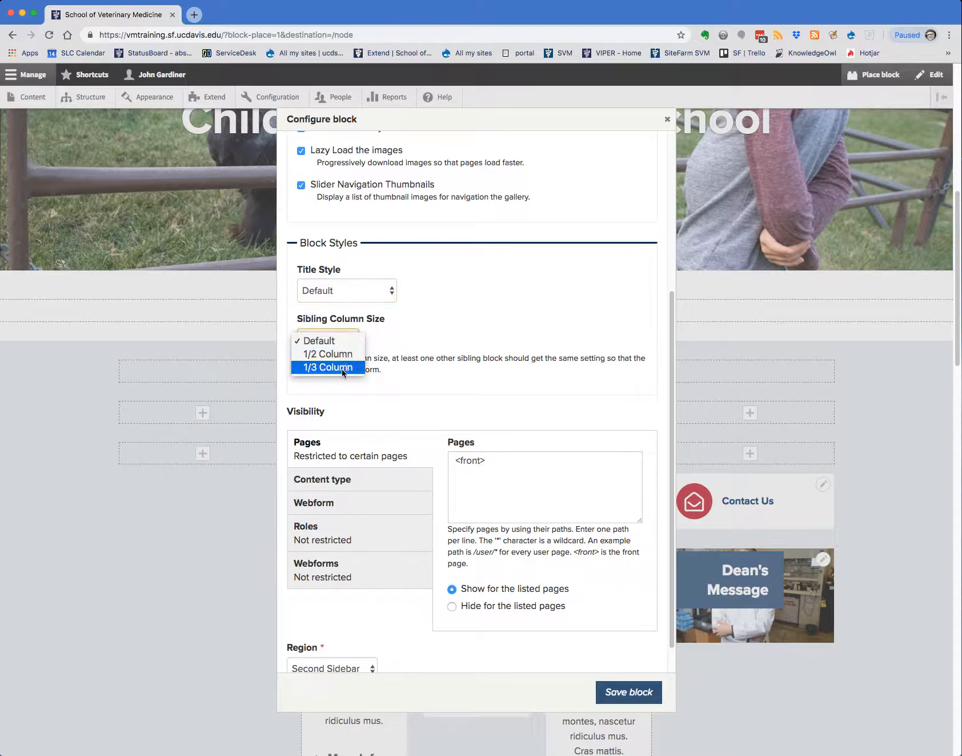
{"action": "left_click", "coordinate": [391, 333]}
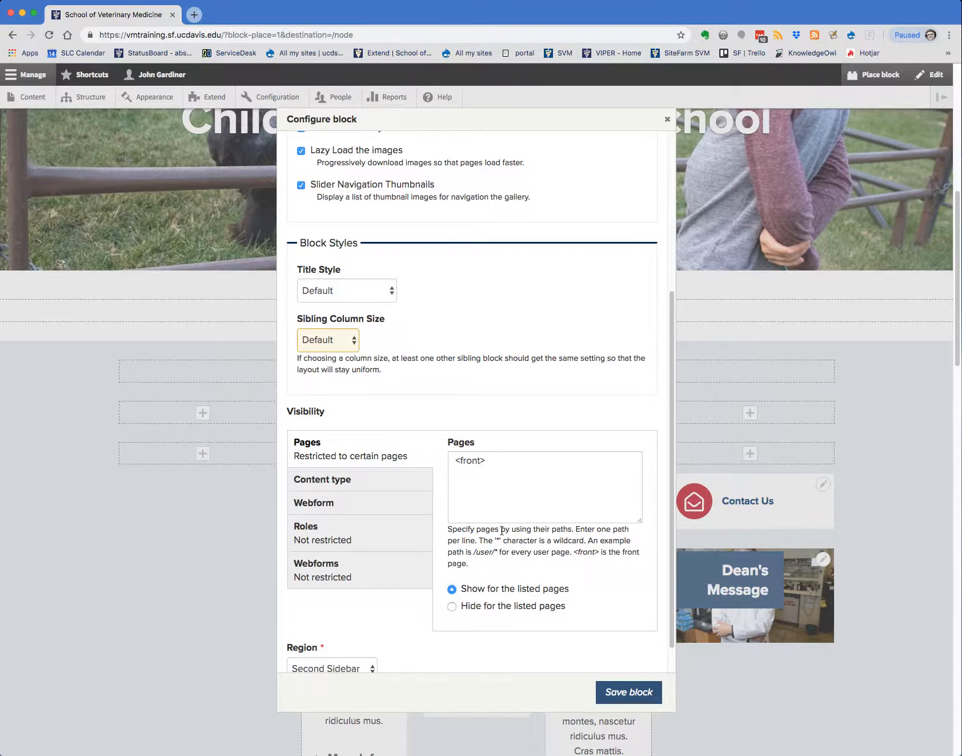
Save the configured Slideshow Photo Gallery block
{"action": "scroll", "coordinate": [502, 531], "scroll_direction": "down", "scroll_amount": 1}
{"action": "left_click", "coordinate": [624, 695]}
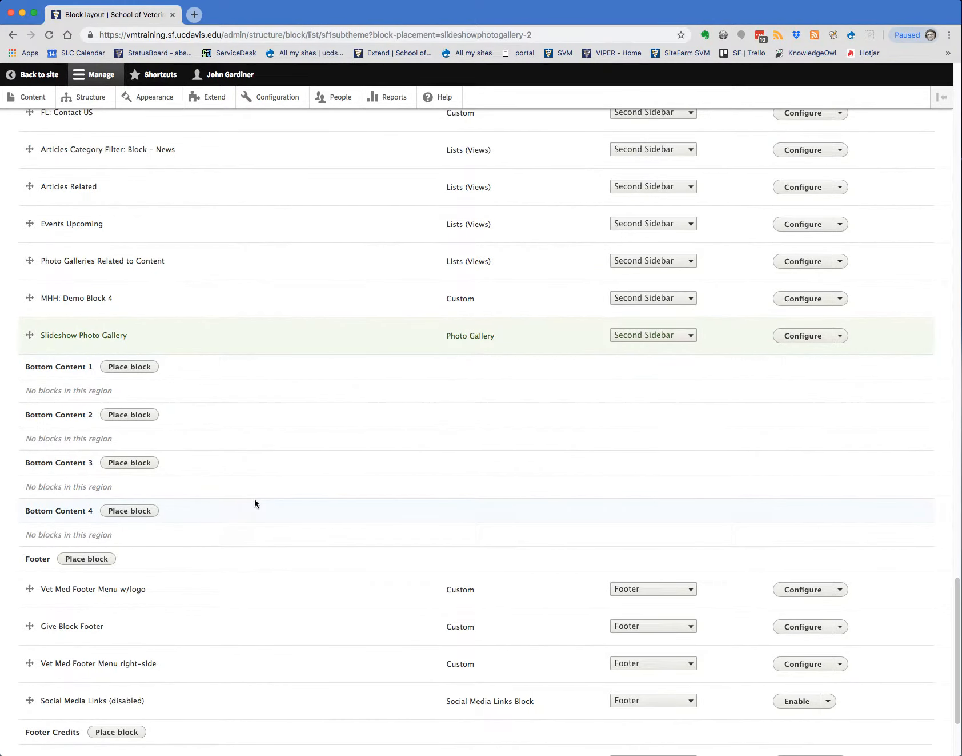
Move the Slideshow Photo Gallery block directly below "FL: Contact US" in the Second Sidebar region
{"action": "scroll", "coordinate": [259, 494], "scroll_direction": "up", "scroll_amount": 4}
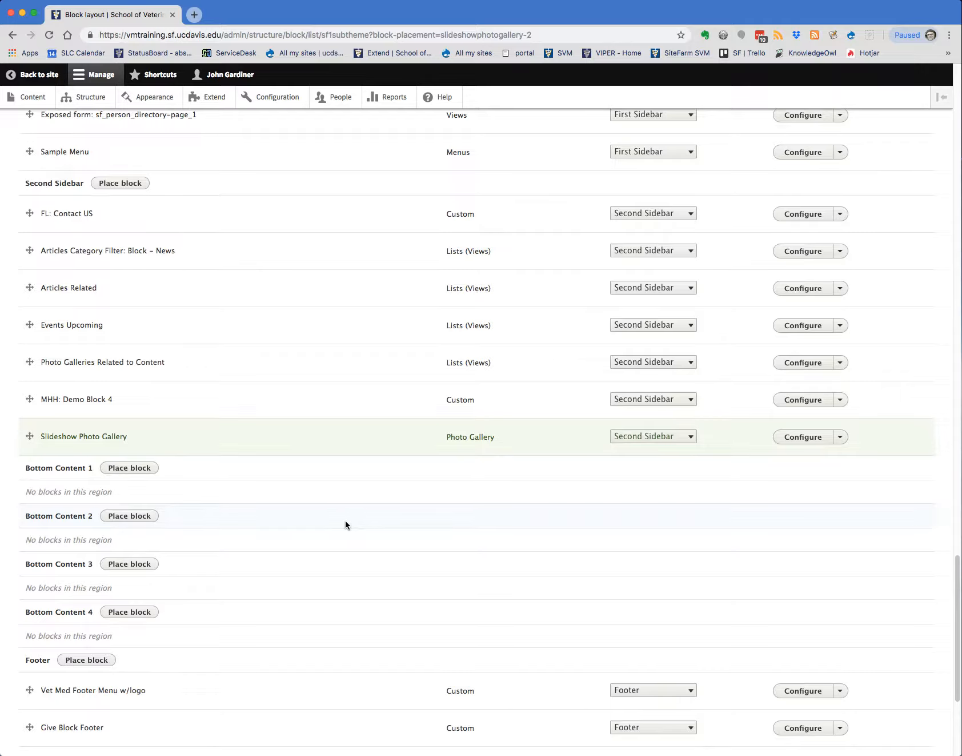
{"action": "scroll", "coordinate": [345, 520], "scroll_direction": "up", "scroll_amount": 4}
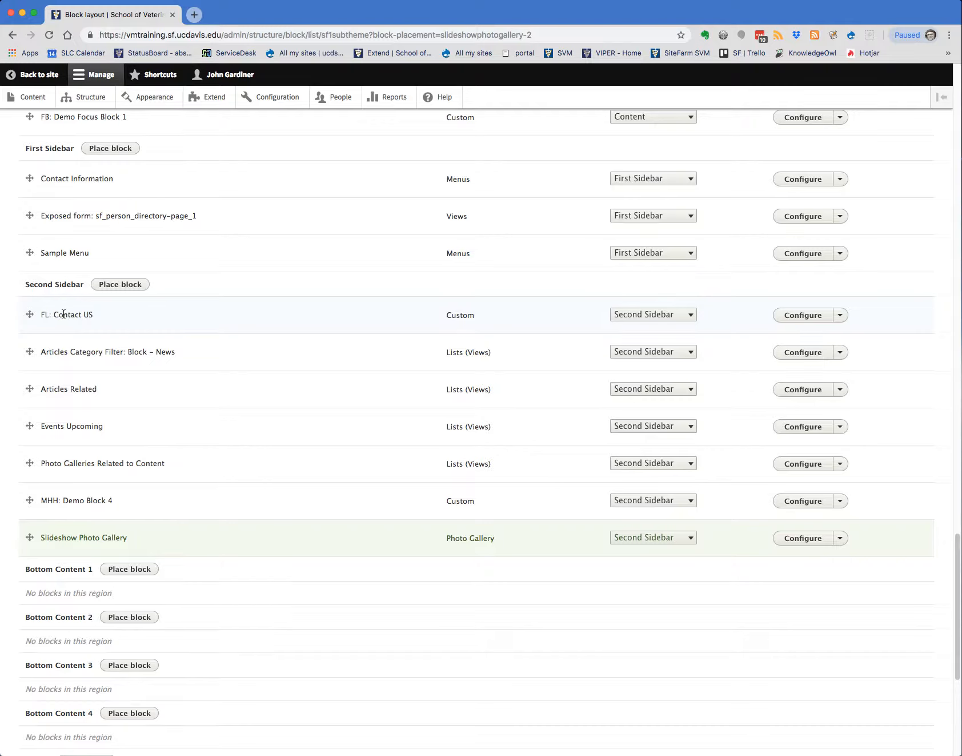
{"action": "left_click_drag", "start_coordinate": [29, 537], "coordinate": [28, 366]}
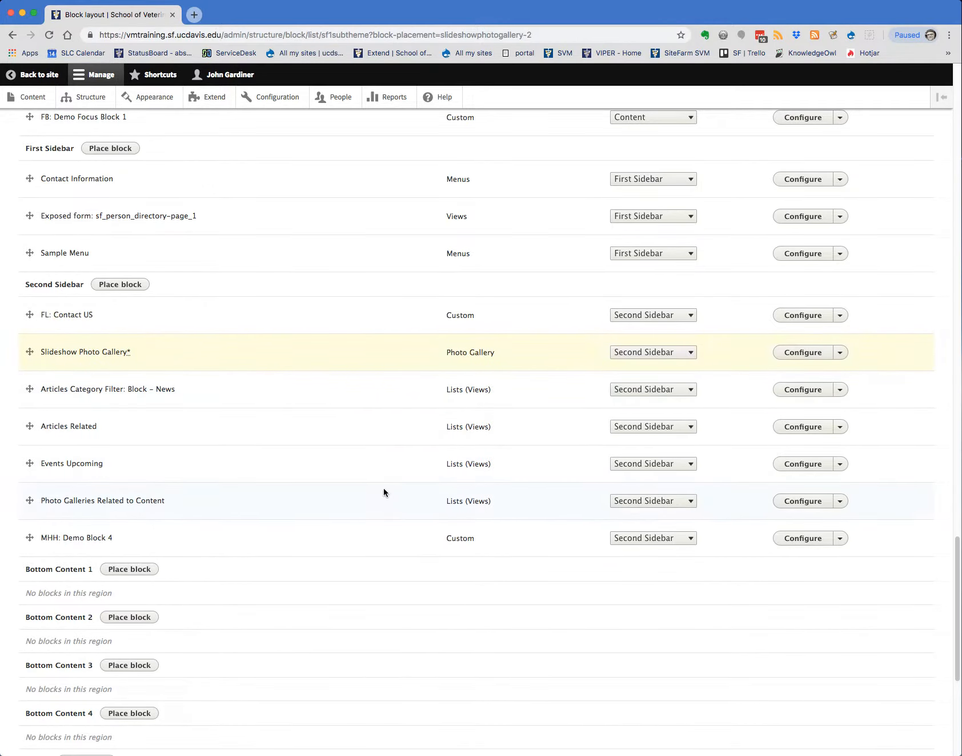
Save the block layout changes and return to the site's home page
{"action": "scroll", "coordinate": [384, 489], "scroll_direction": "down", "scroll_amount": 6}
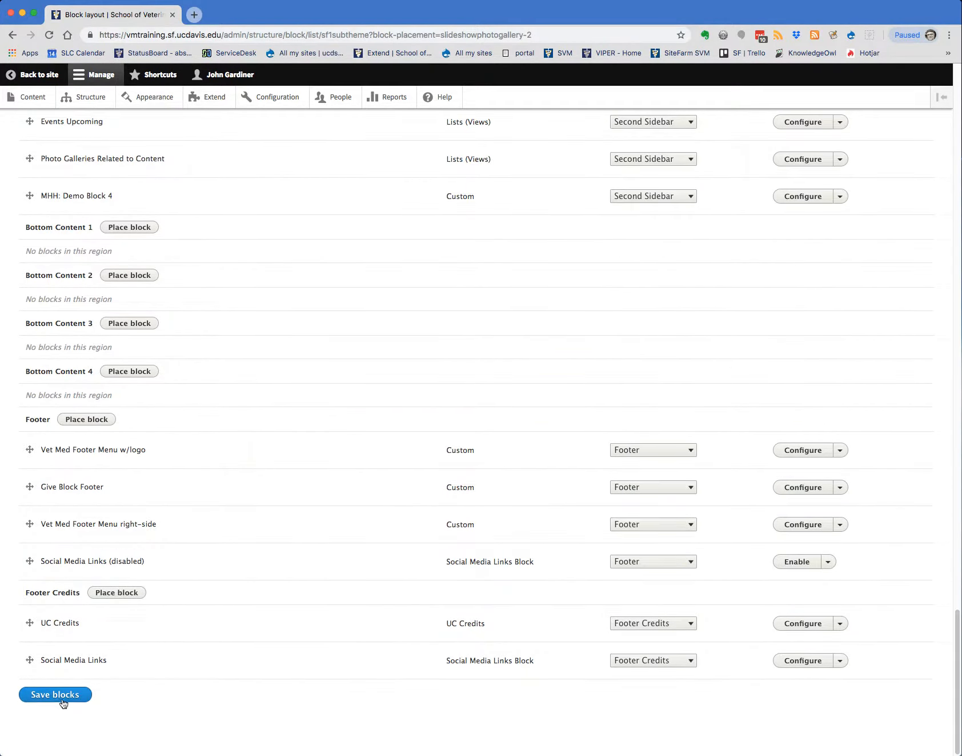
{"action": "left_click", "coordinate": [61, 696]}
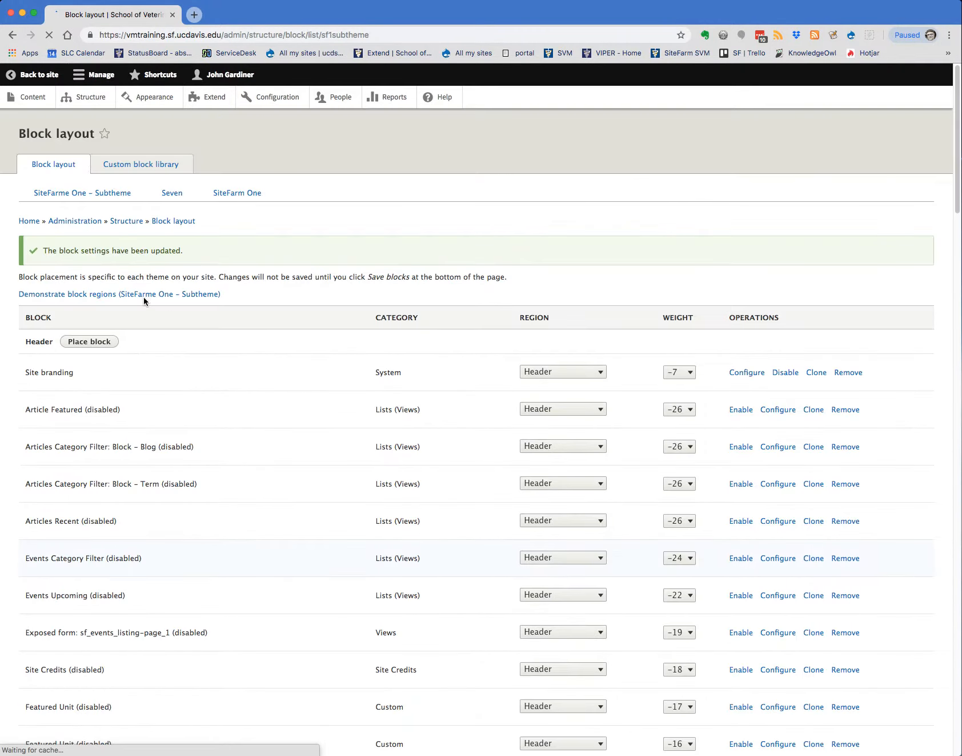
{"action": "left_click", "coordinate": [33, 75]}
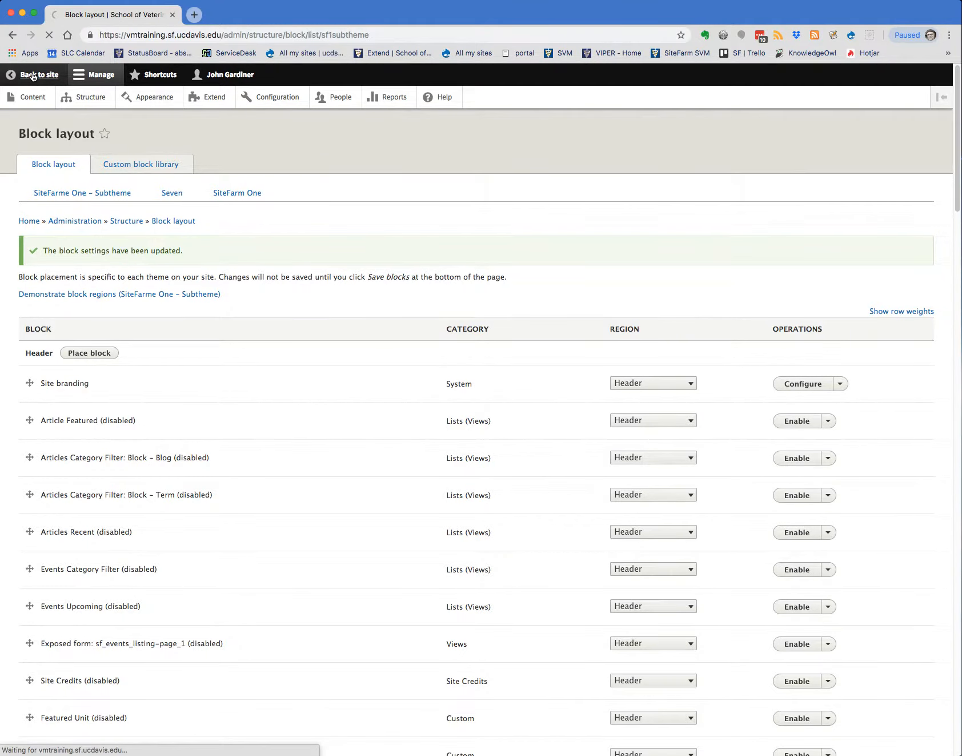
Open the configuration of the Slideshow Photo Gallery block shown in the home page's sidebar
{"action": "scroll", "coordinate": [632, 368], "scroll_direction": "down", "scroll_amount": 6}
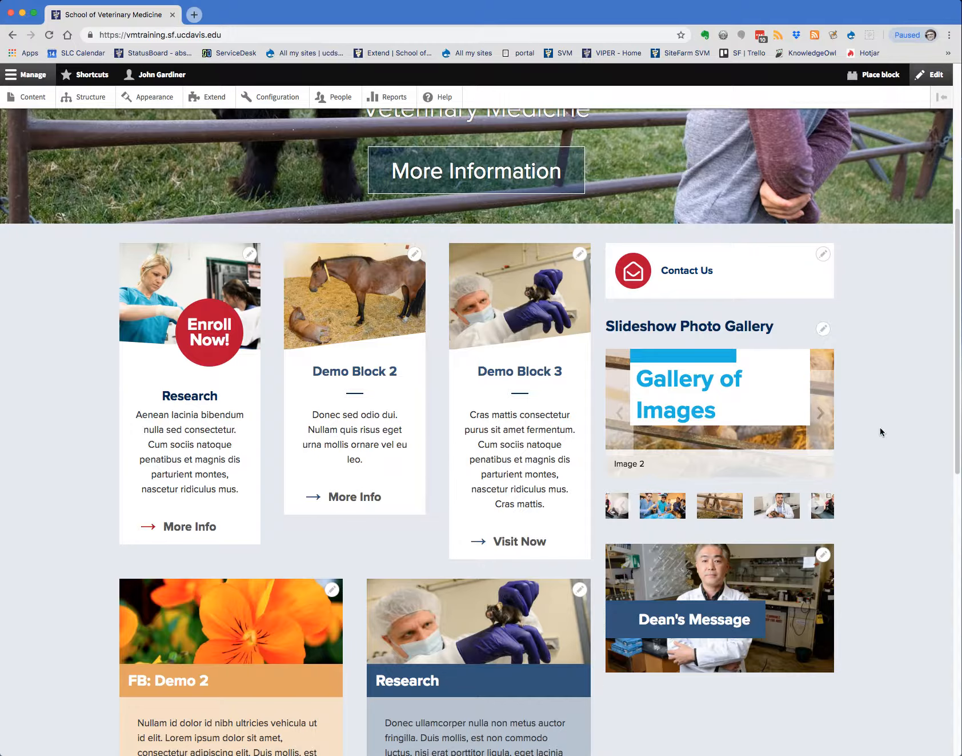
{"action": "left_click", "coordinate": [824, 330]}
{"action": "left_click", "coordinate": [803, 347]}
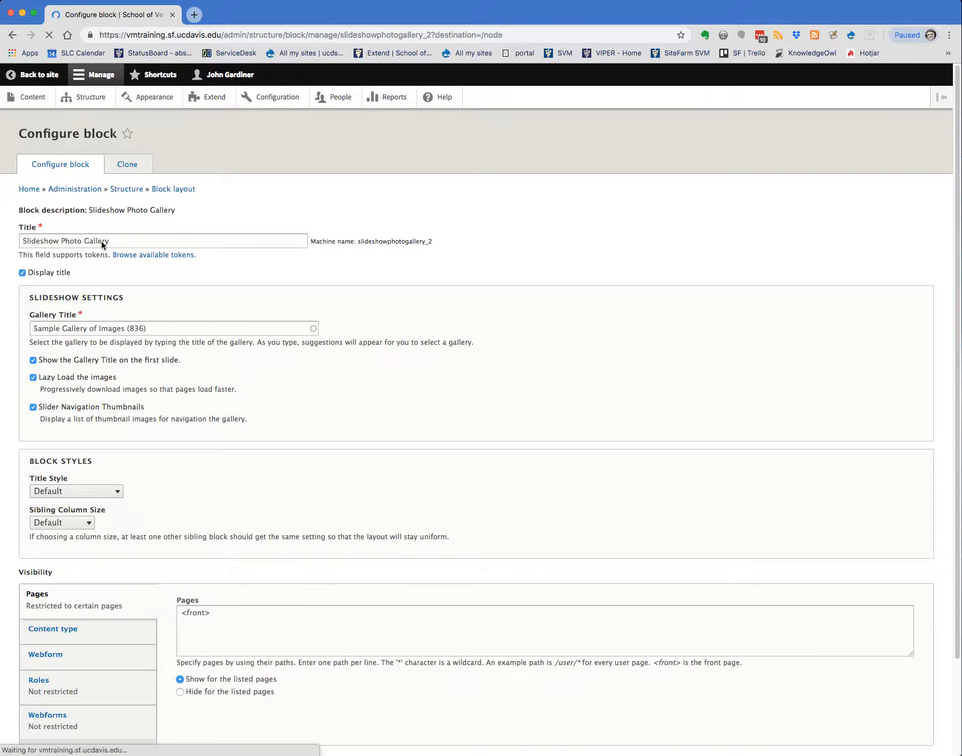
{"action": "left_click_drag", "start_coordinate": [109, 241], "coordinate": [9, 238]}
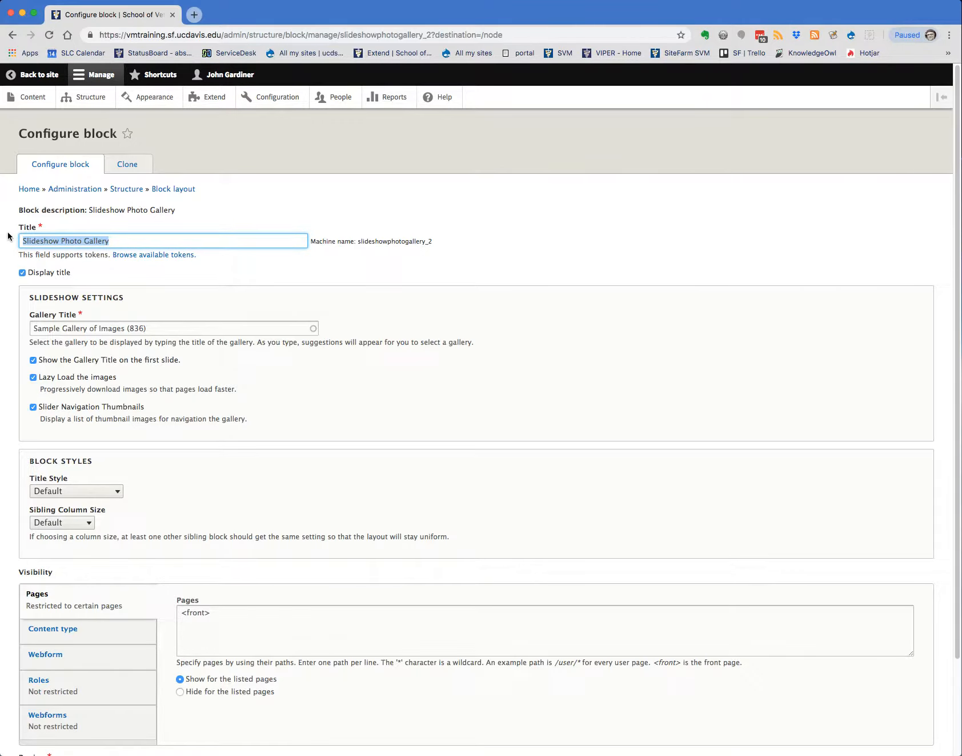
{"action": "key", "text": "BackSpace"}
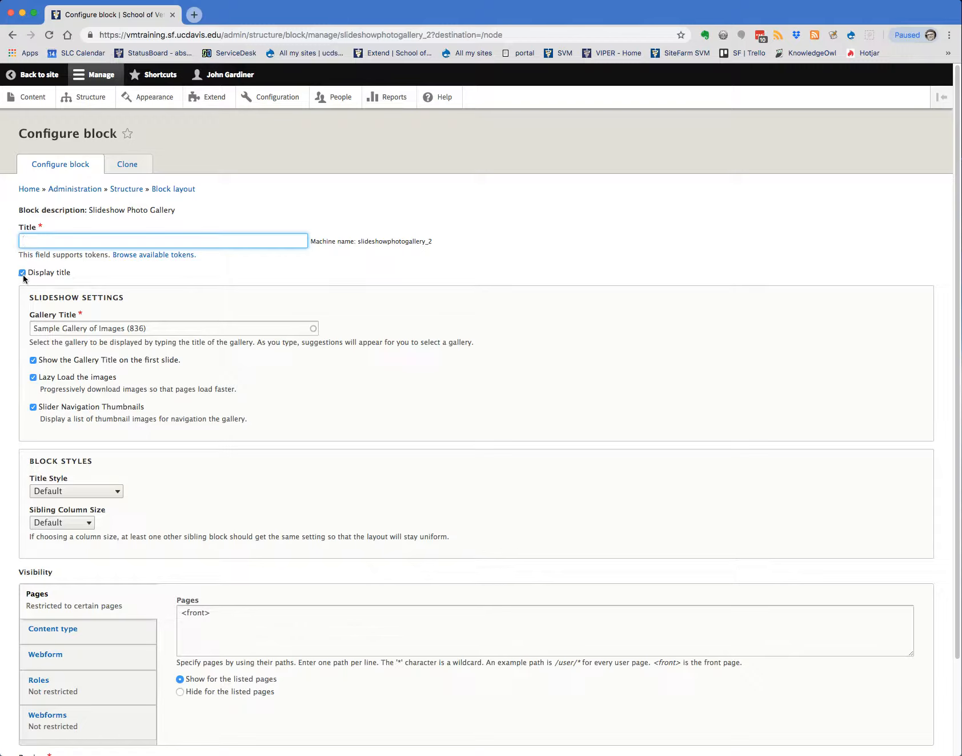
{"action": "key", "text": "super+z"}
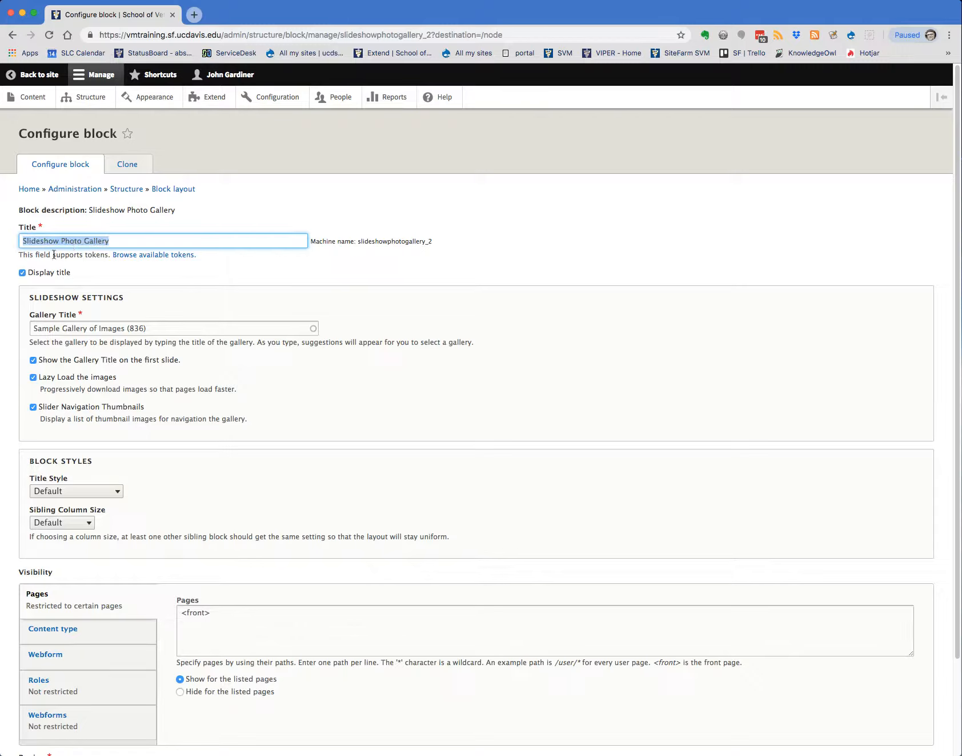
Hide the block's title and the gallery title on the first slide, and save the block
{"action": "left_click", "coordinate": [22, 274]}
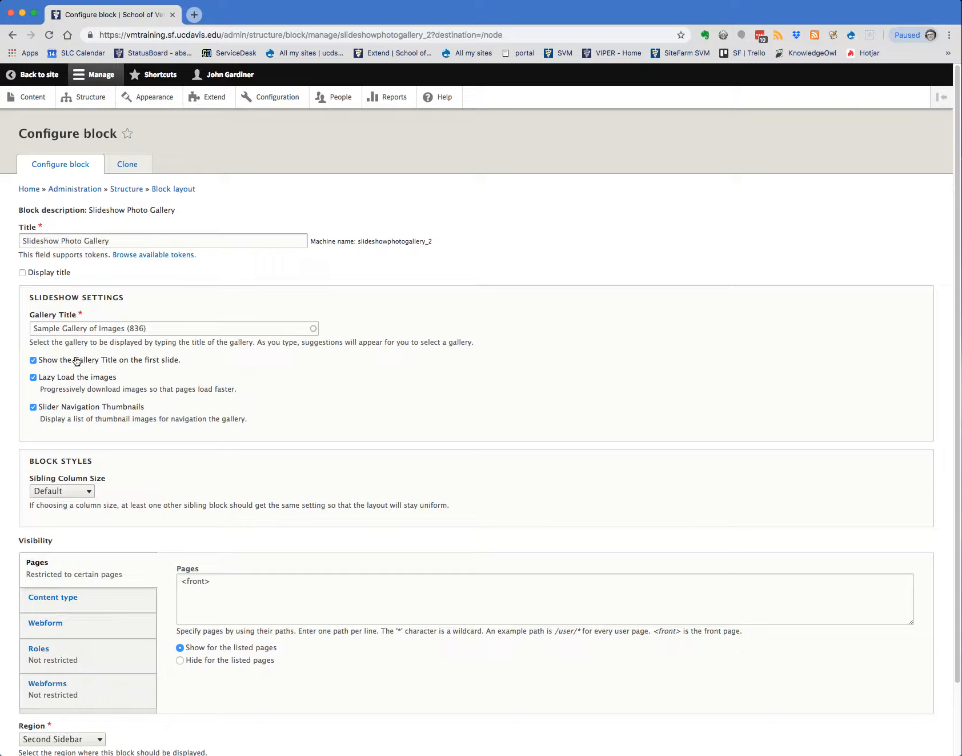
{"action": "left_click", "coordinate": [34, 360]}
{"action": "scroll", "coordinate": [246, 501], "scroll_direction": "down", "scroll_amount": 1}
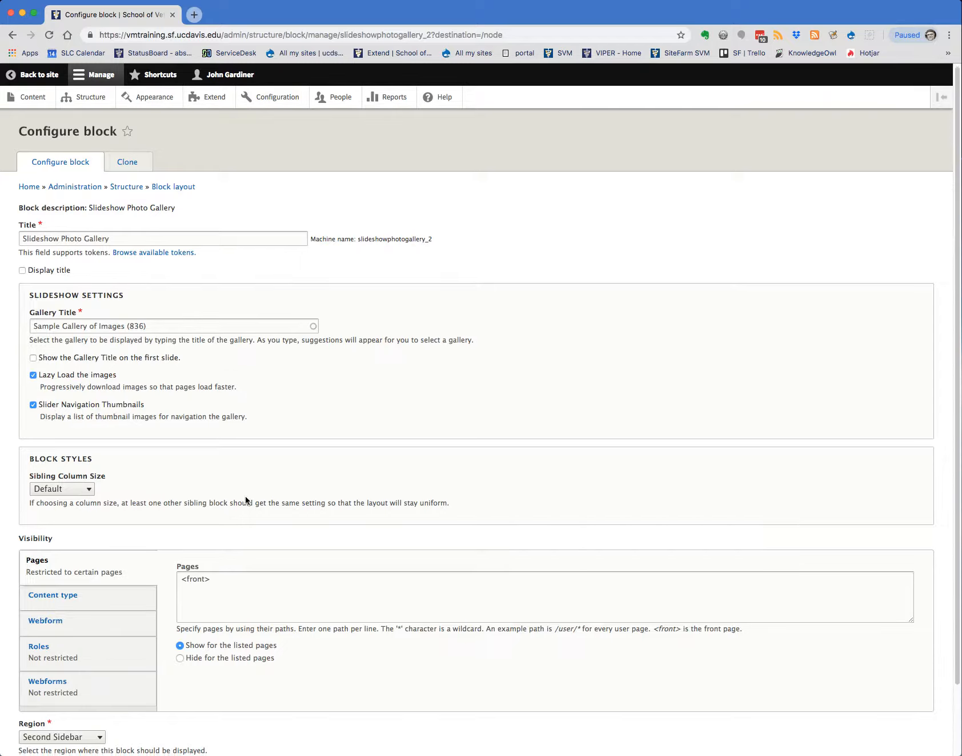
{"action": "scroll", "coordinate": [247, 500], "scroll_direction": "down", "scroll_amount": 3}
{"action": "left_click", "coordinate": [46, 699]}
Advance through the images of the sidebar slideshow on the home page and examine its place in the page layout
{"action": "scroll", "coordinate": [888, 609], "scroll_direction": "down", "scroll_amount": 2}
{"action": "scroll", "coordinate": [889, 609], "scroll_direction": "down", "scroll_amount": 3}
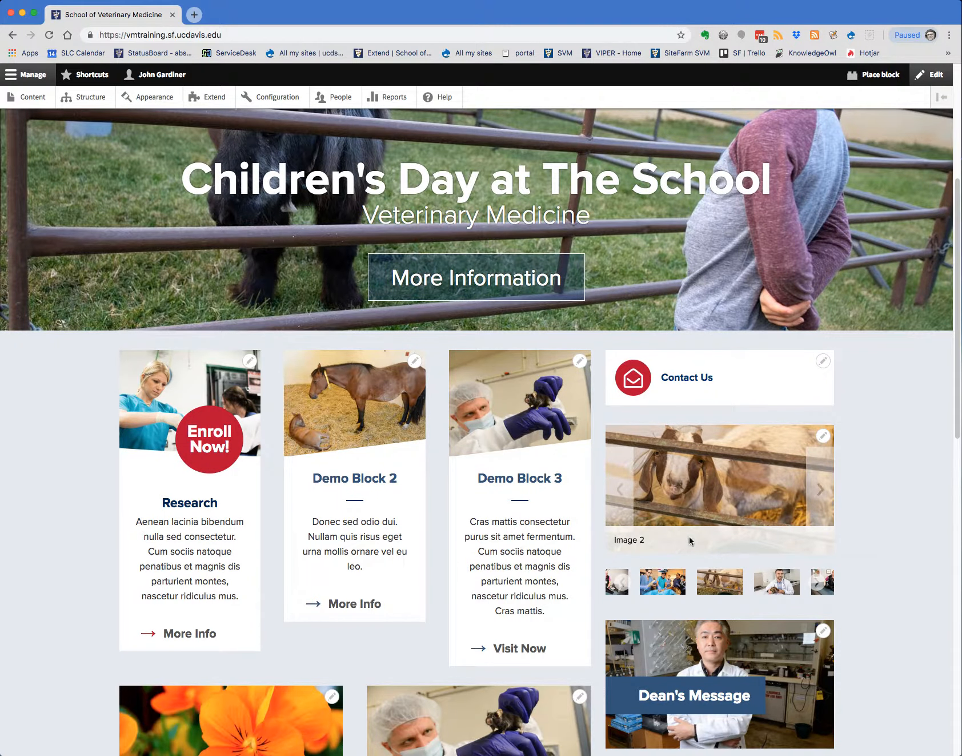
{"action": "left_click", "coordinate": [820, 491]}
{"action": "left_click", "coordinate": [820, 494]}
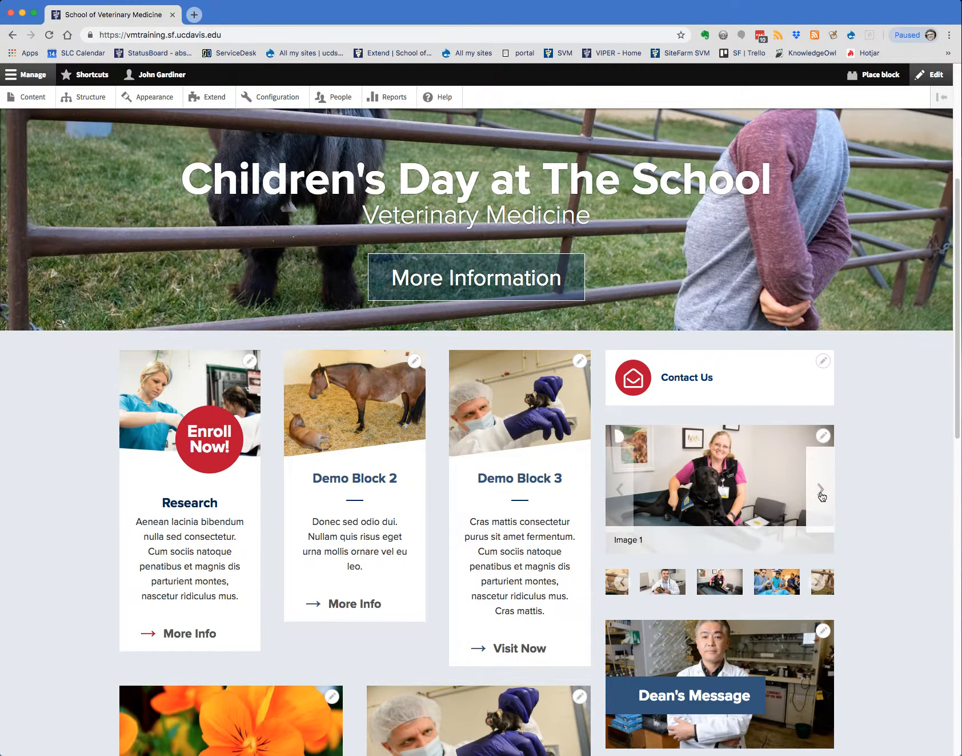
{"action": "left_click", "coordinate": [821, 493]}
{"action": "left_click", "coordinate": [821, 493]}
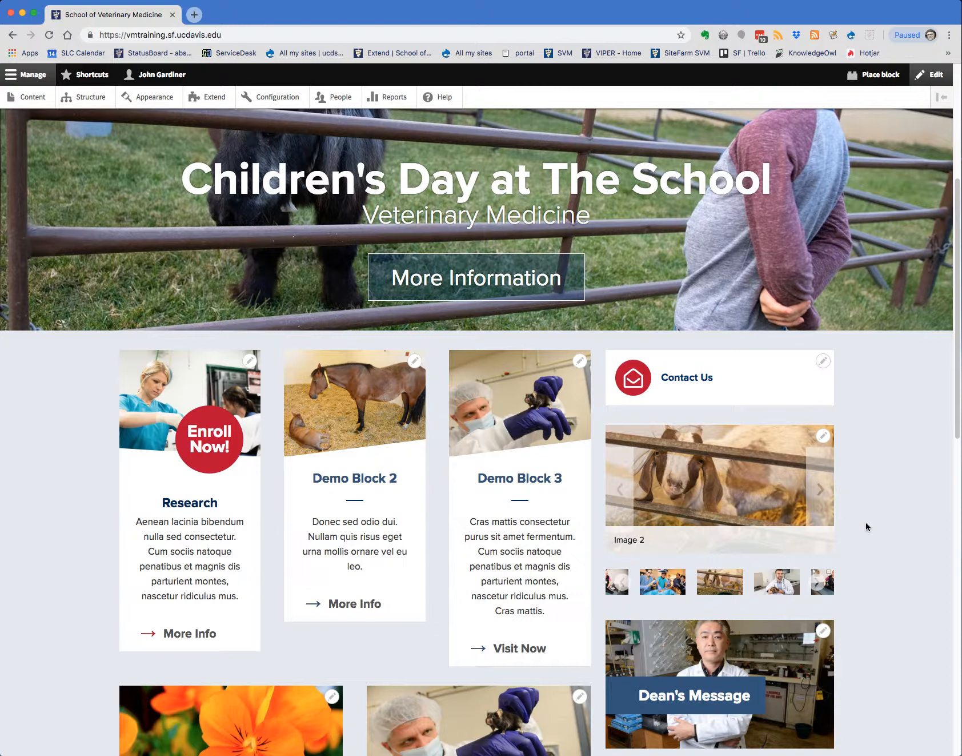
{"action": "scroll", "coordinate": [867, 521], "scroll_direction": "down", "scroll_amount": 2}
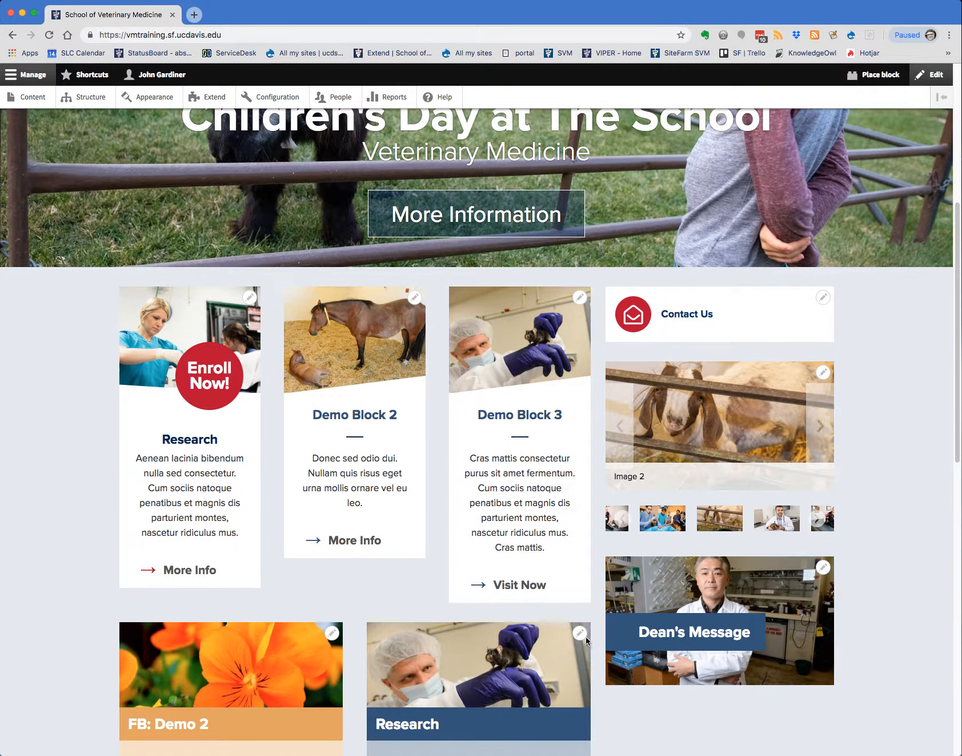
{"action": "scroll", "coordinate": [577, 469], "scroll_direction": "down", "scroll_amount": 2}
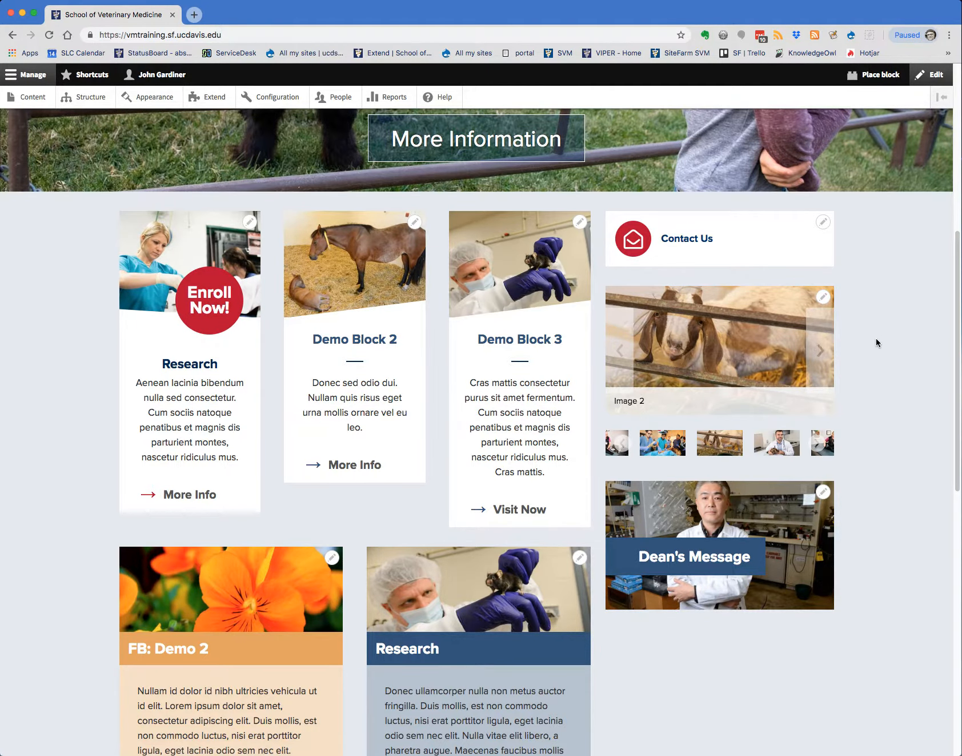
Place a Slideshow Photo Gallery block in the home page's Content region, filtering the available blocks by "gallery"
{"action": "scroll", "coordinate": [877, 343], "scroll_direction": "up", "scroll_amount": 5}
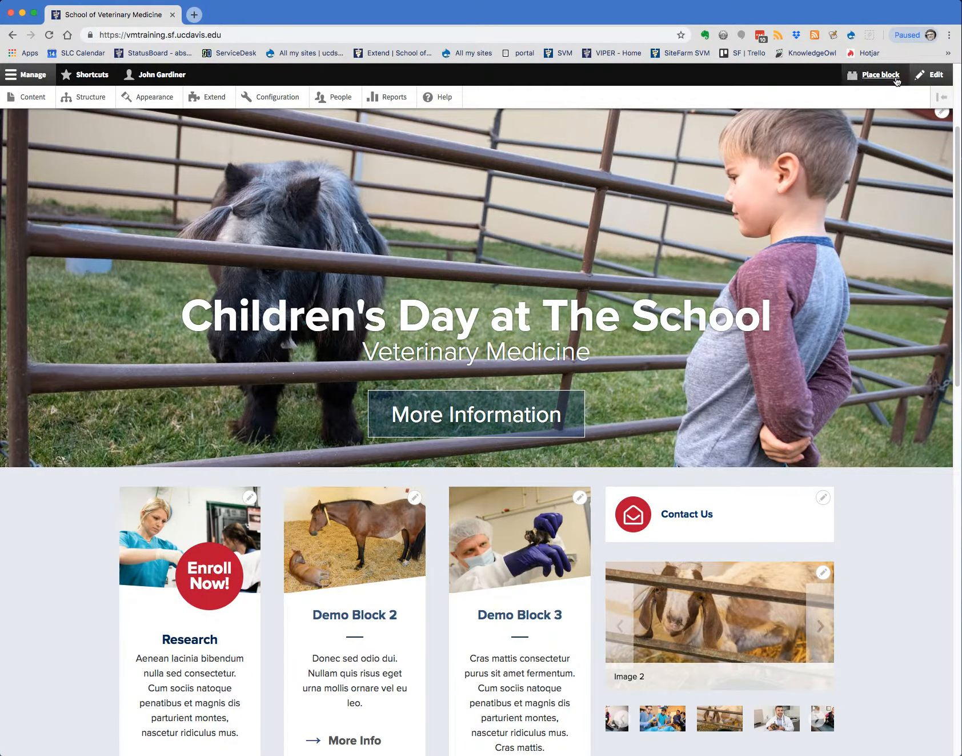
{"action": "left_click", "coordinate": [880, 75]}
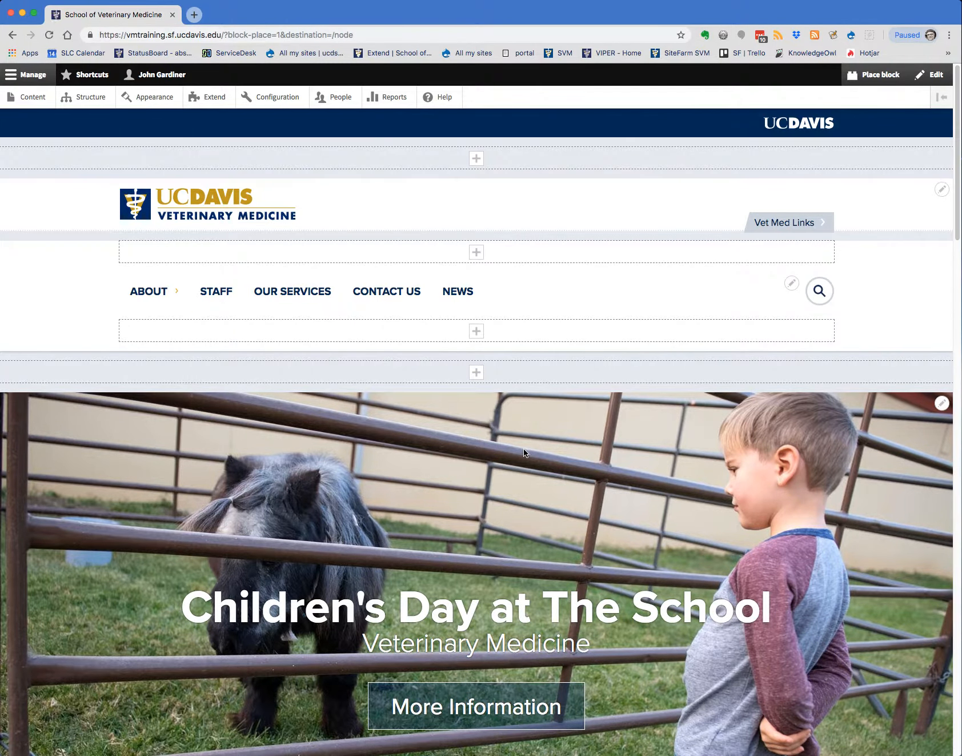
{"action": "scroll", "coordinate": [523, 446], "scroll_direction": "down", "scroll_amount": 9}
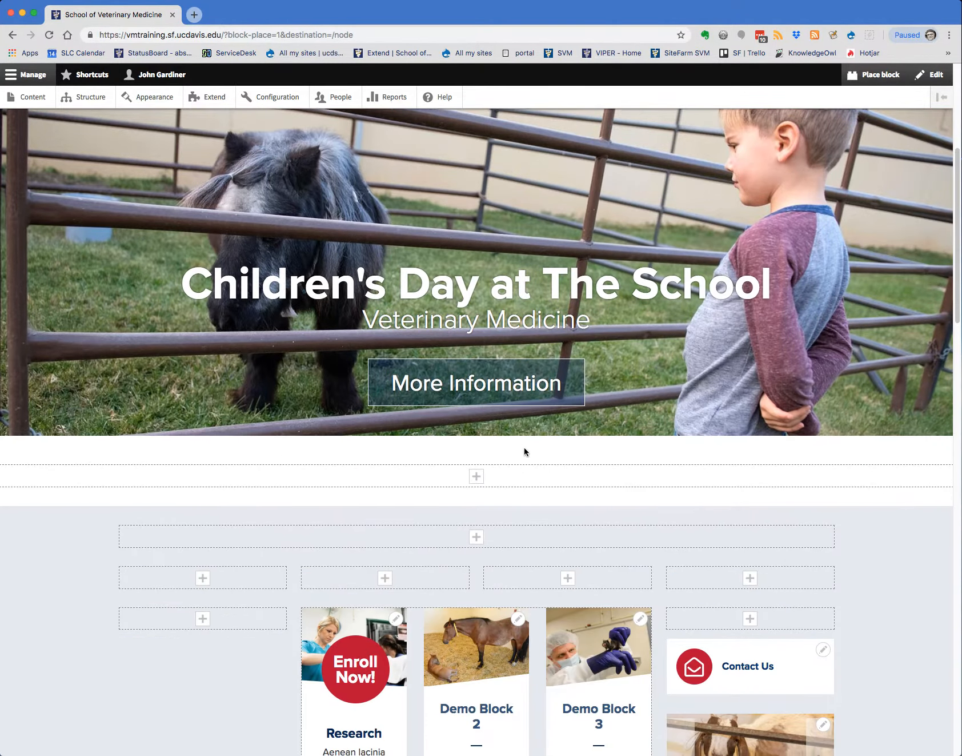
{"action": "scroll", "coordinate": [525, 452], "scroll_direction": "down", "scroll_amount": 4}
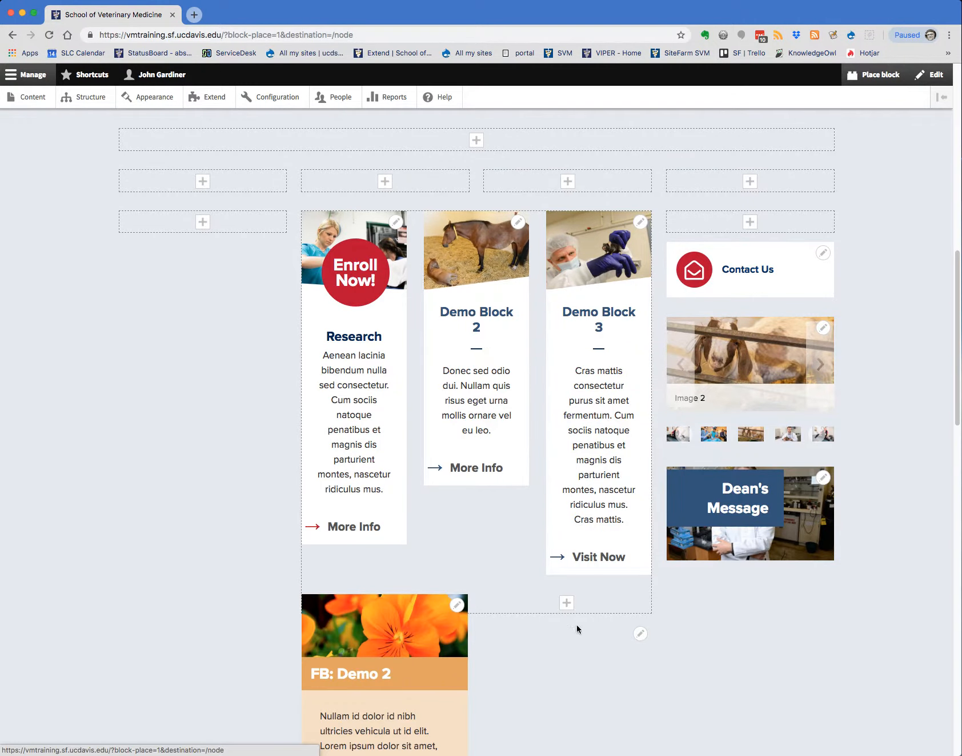
{"action": "left_click", "coordinate": [566, 605]}
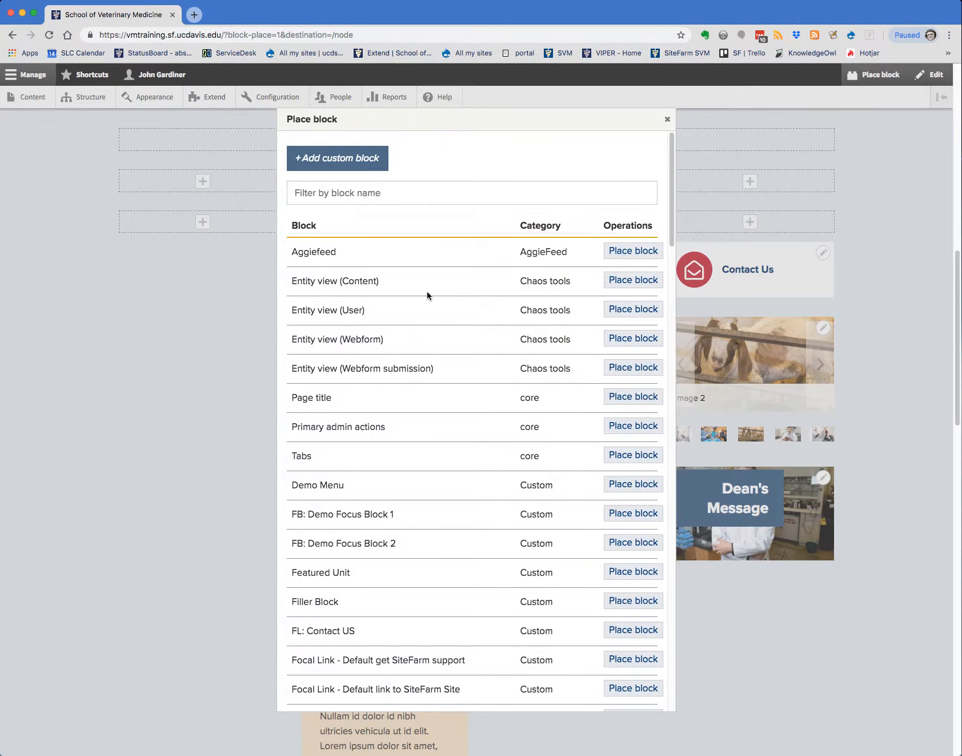
{"action": "left_click", "coordinate": [307, 192]}
{"action": "type", "text": "gallery"}
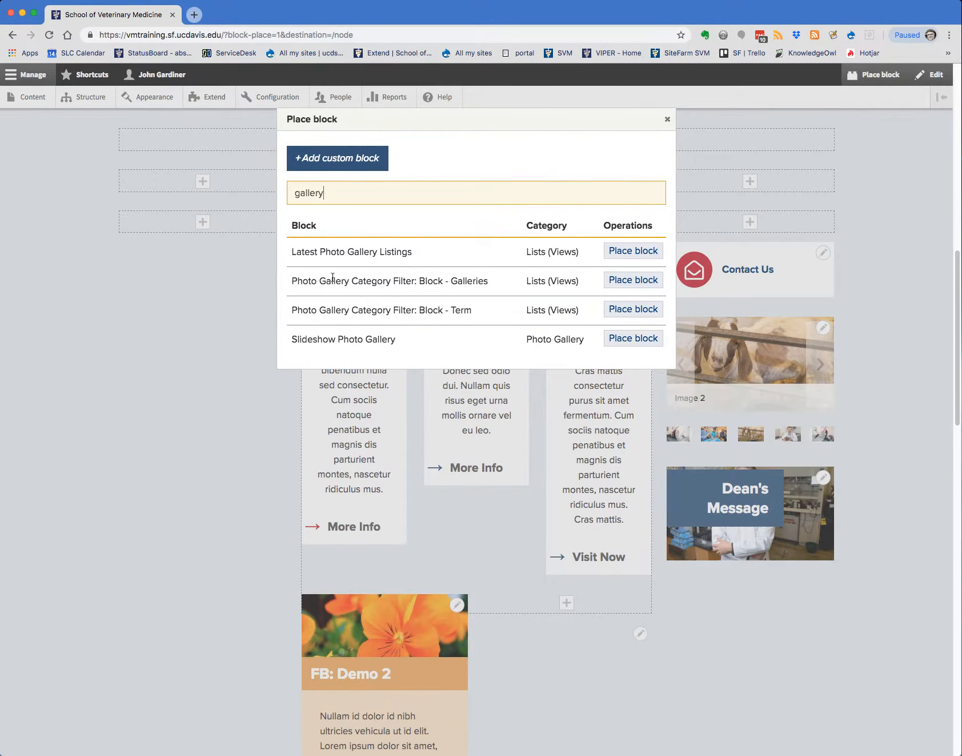
{"action": "left_click", "coordinate": [635, 339]}
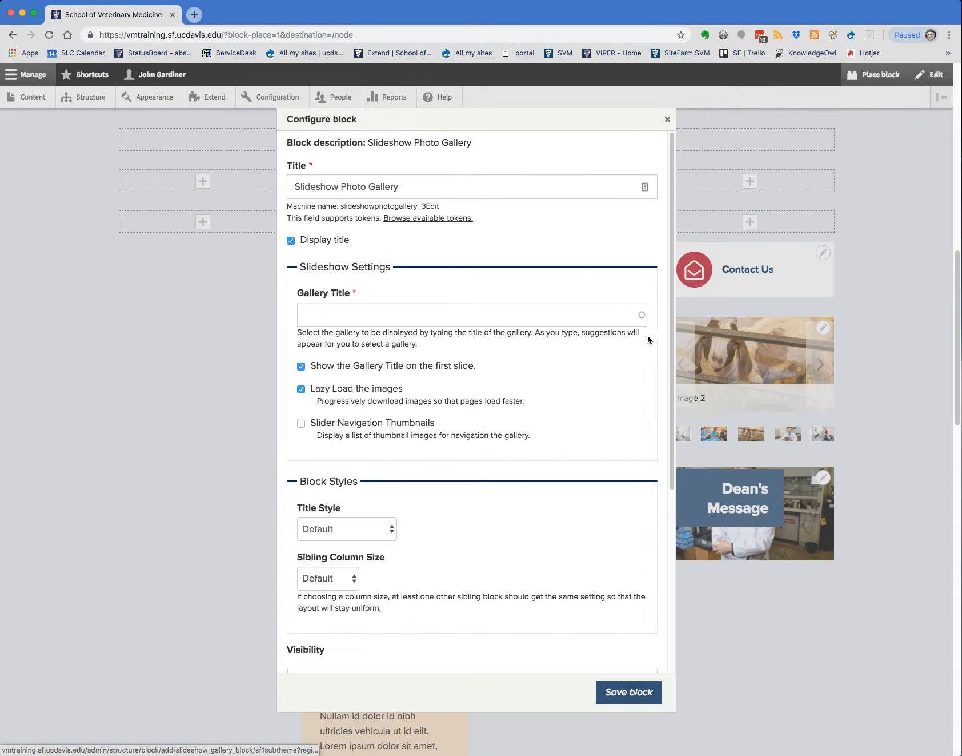
Enter "Sample Gallery of Images" as the new slideshow block's gallery title and turn off Display title
{"action": "left_click", "coordinate": [328, 318]}
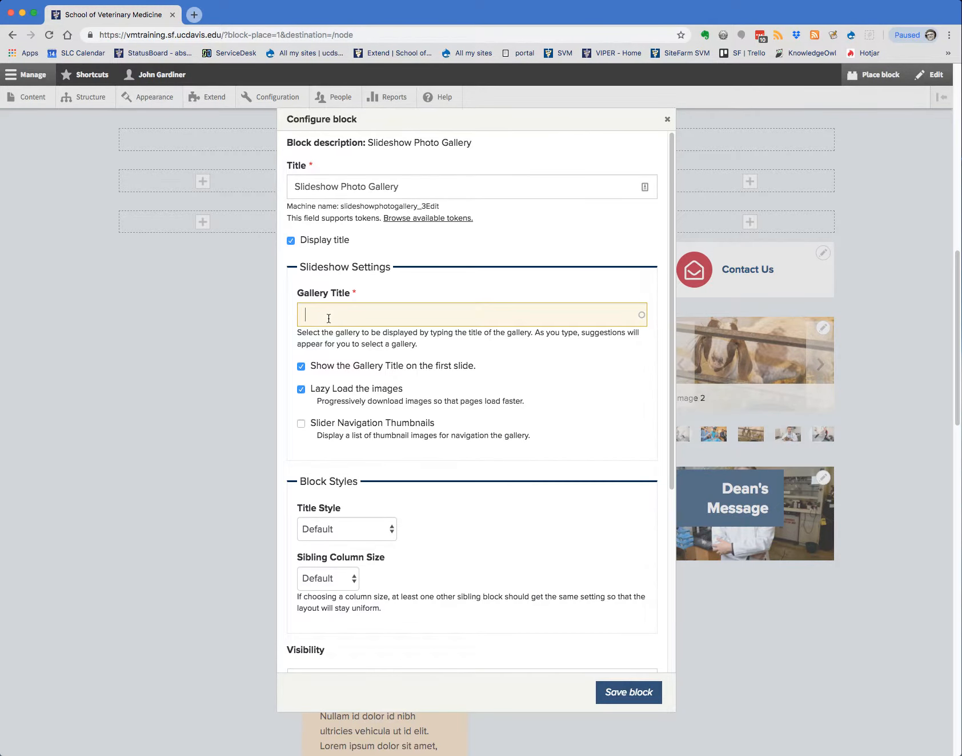
{"action": "key", "text": "alt+super+c"}
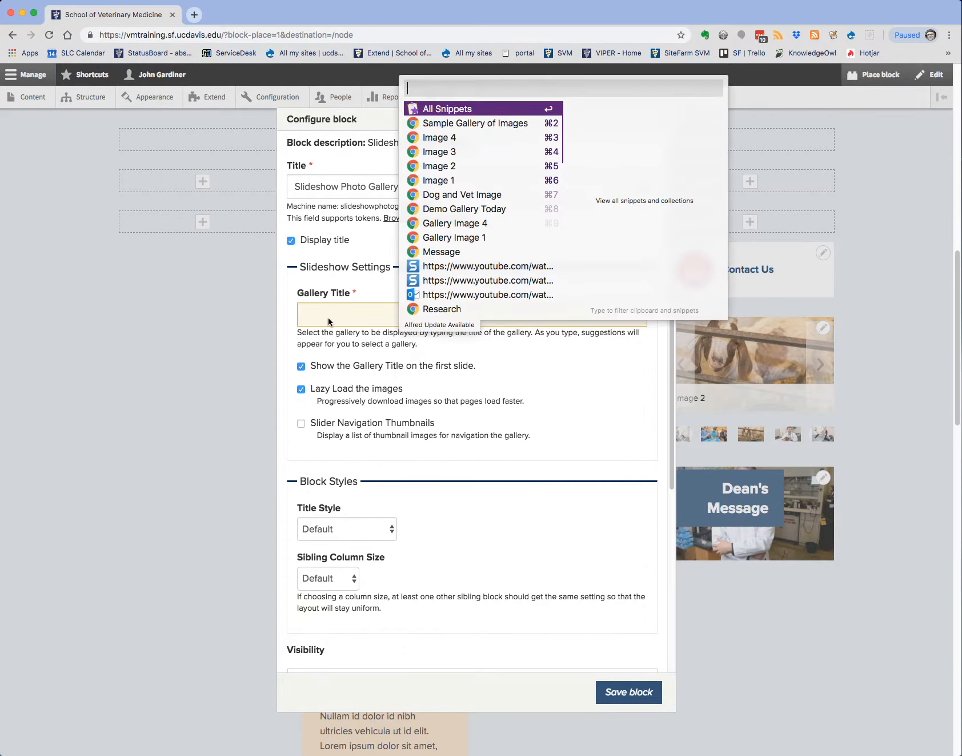
{"action": "left_click", "coordinate": [442, 123]}
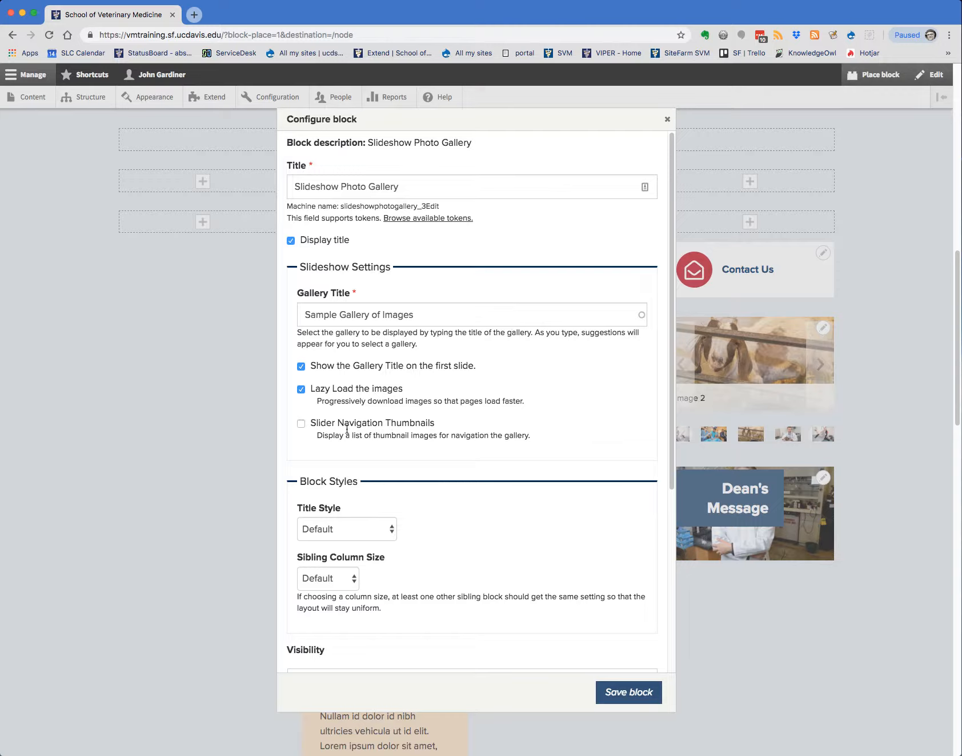
{"action": "left_click", "coordinate": [293, 241]}
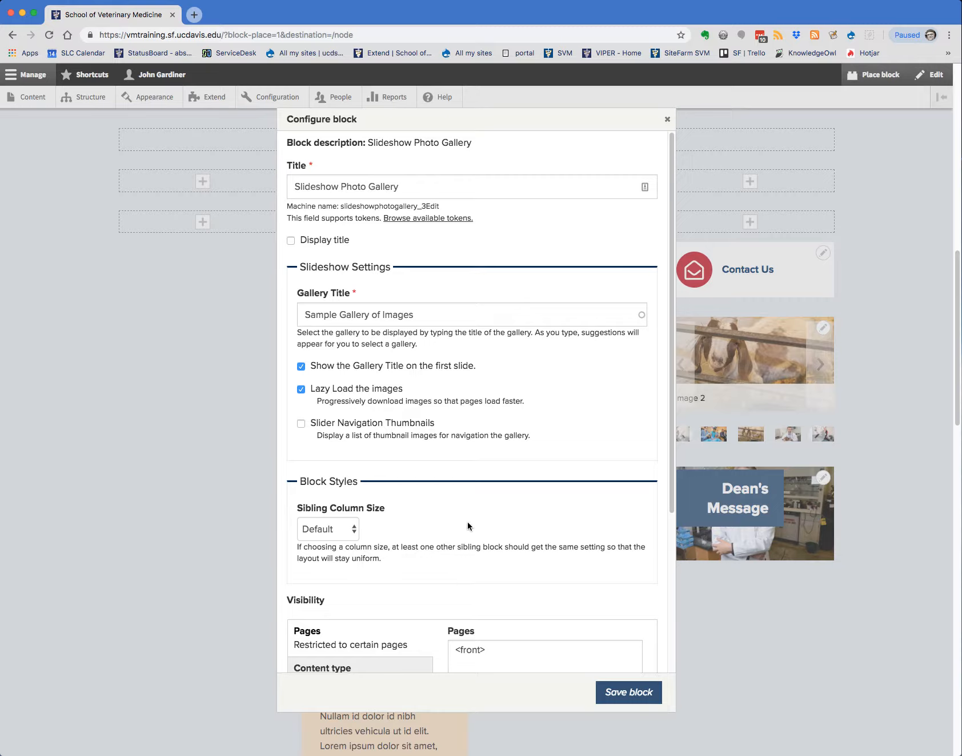
Review the Sibling Column Size options, keep Default, and save the new slideshow block
{"action": "left_click", "coordinate": [355, 529]}
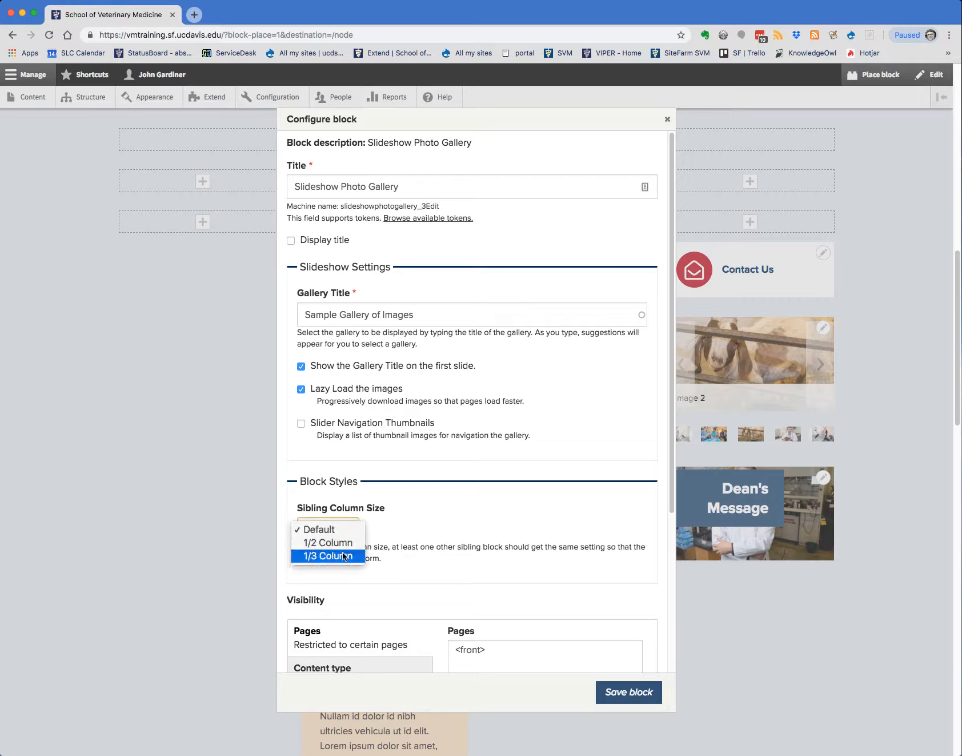
{"action": "left_click", "coordinate": [384, 536]}
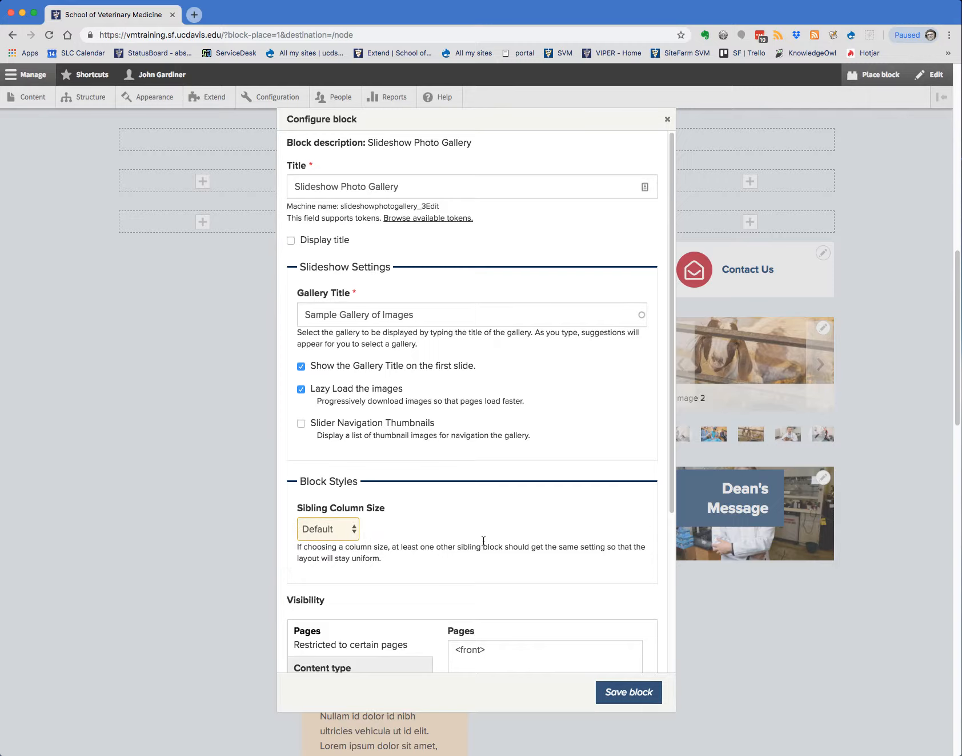
{"action": "scroll", "coordinate": [486, 538], "scroll_direction": "down", "scroll_amount": 5}
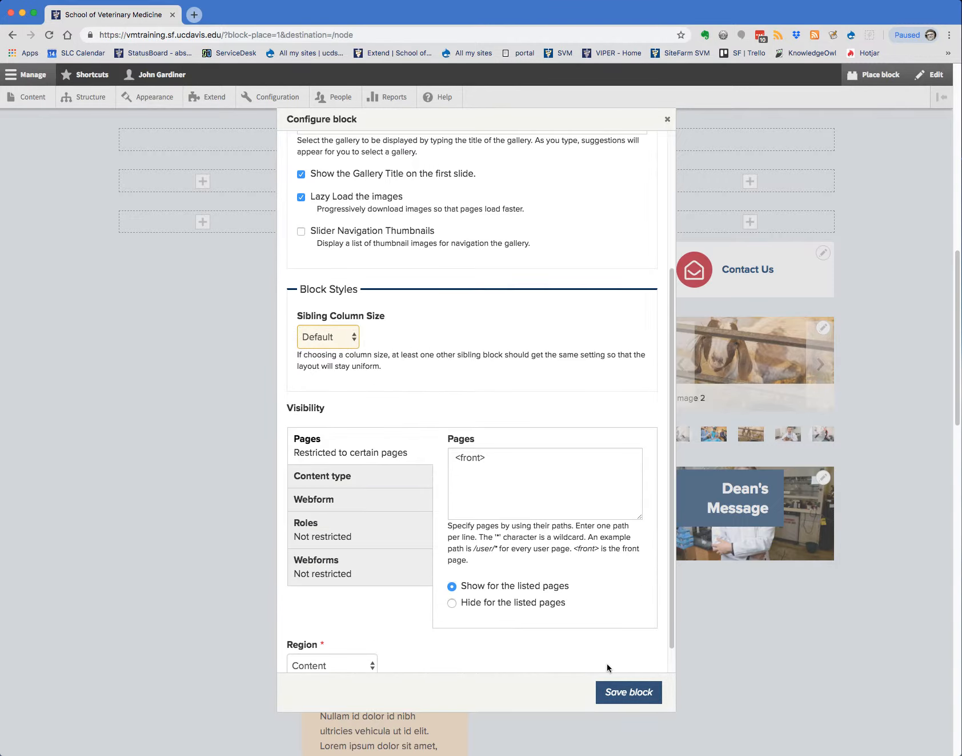
{"action": "scroll", "coordinate": [541, 663], "scroll_direction": "down", "scroll_amount": 1}
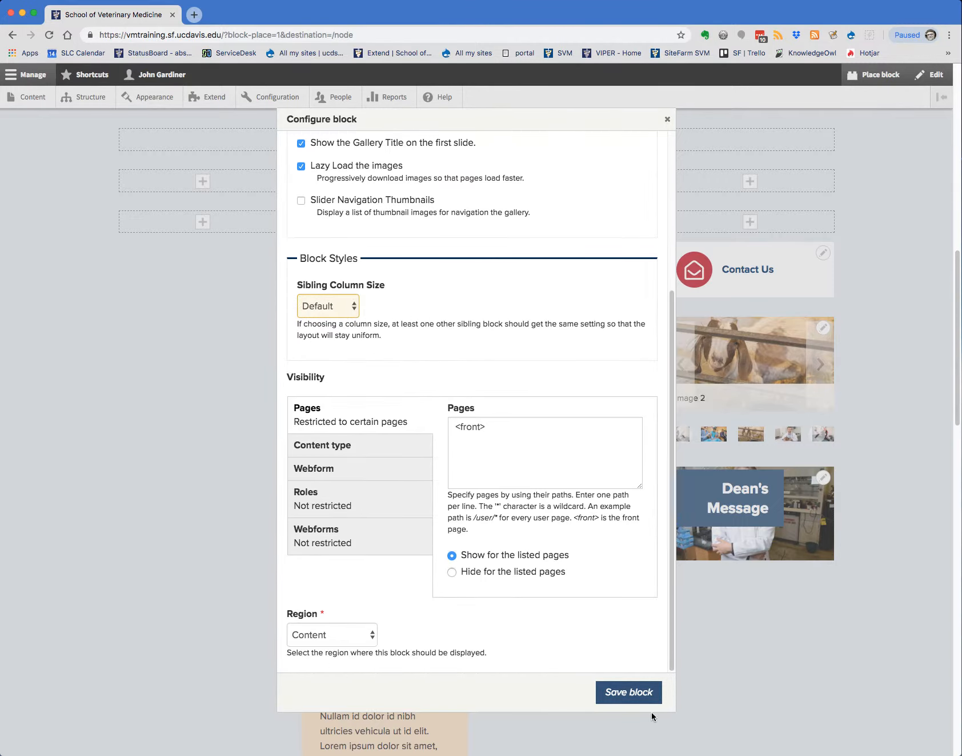
{"action": "left_click", "coordinate": [623, 694]}
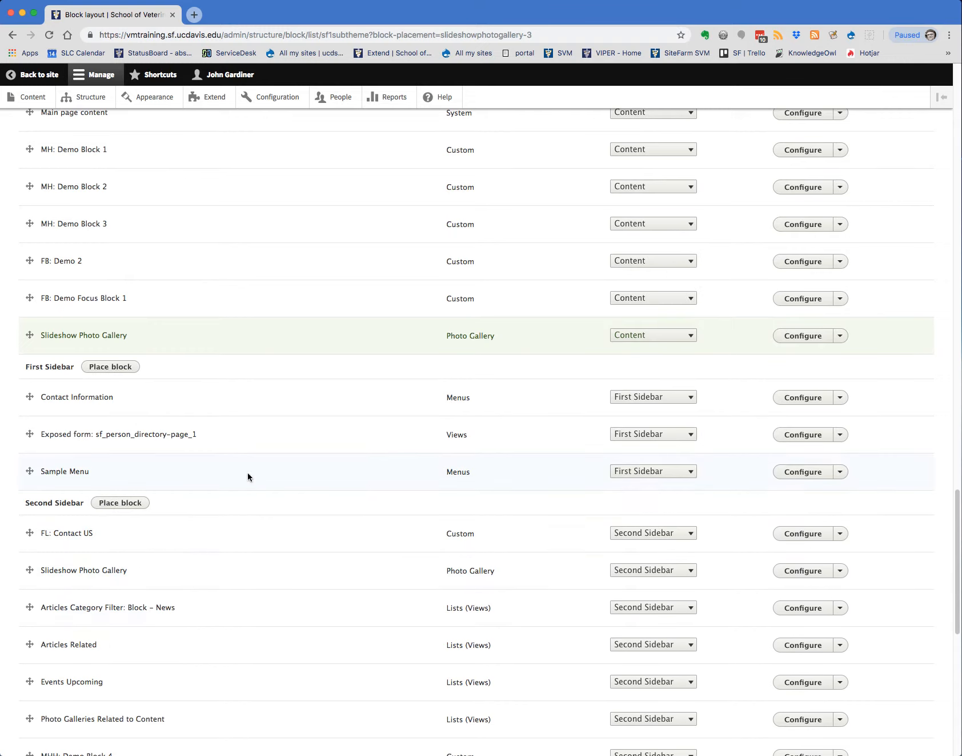
Move the new Slideshow Photo Gallery block directly below "Main page content" in the Content region and save the block layout
{"action": "scroll", "coordinate": [266, 485], "scroll_direction": "up", "scroll_amount": 5}
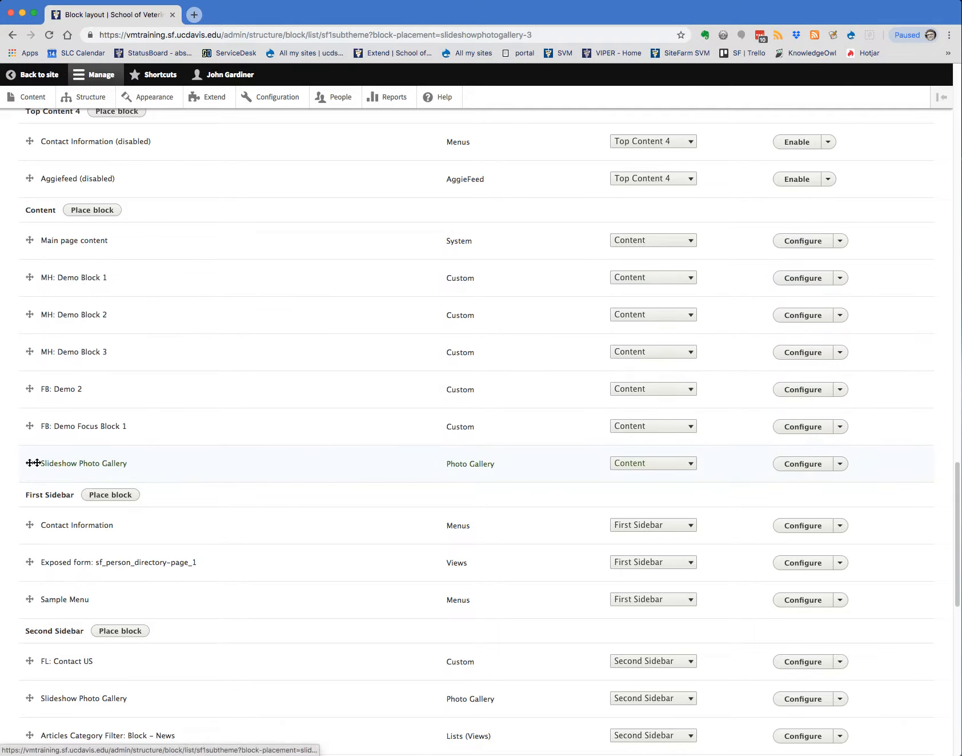
{"action": "left_click_drag", "start_coordinate": [30, 463], "coordinate": [39, 278]}
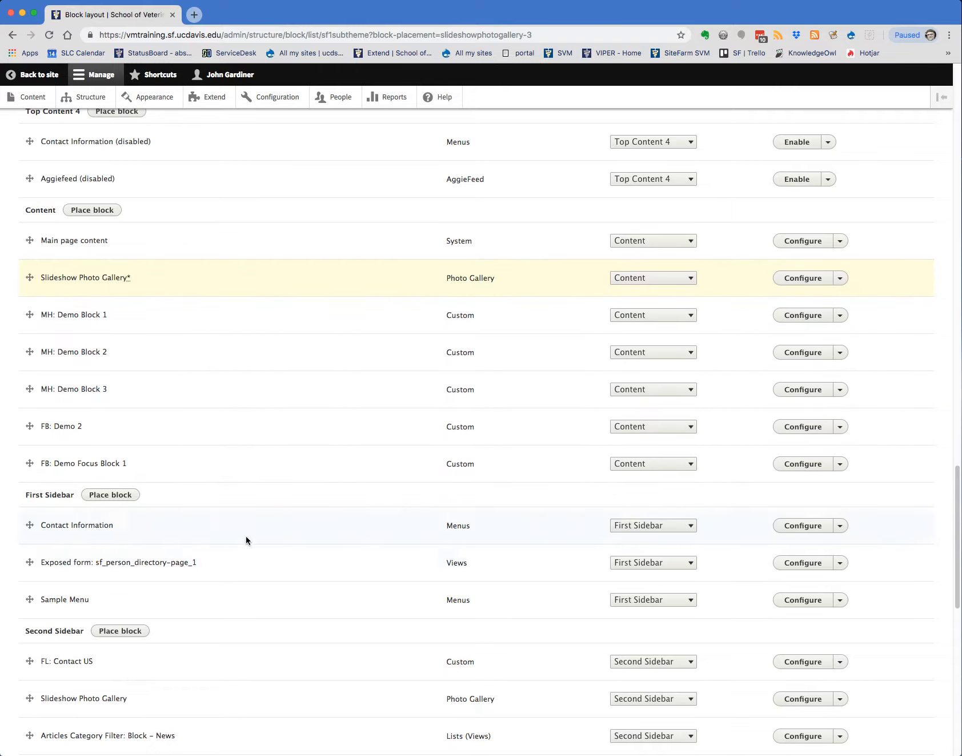
{"action": "scroll", "coordinate": [256, 587], "scroll_direction": "down", "scroll_amount": 10}
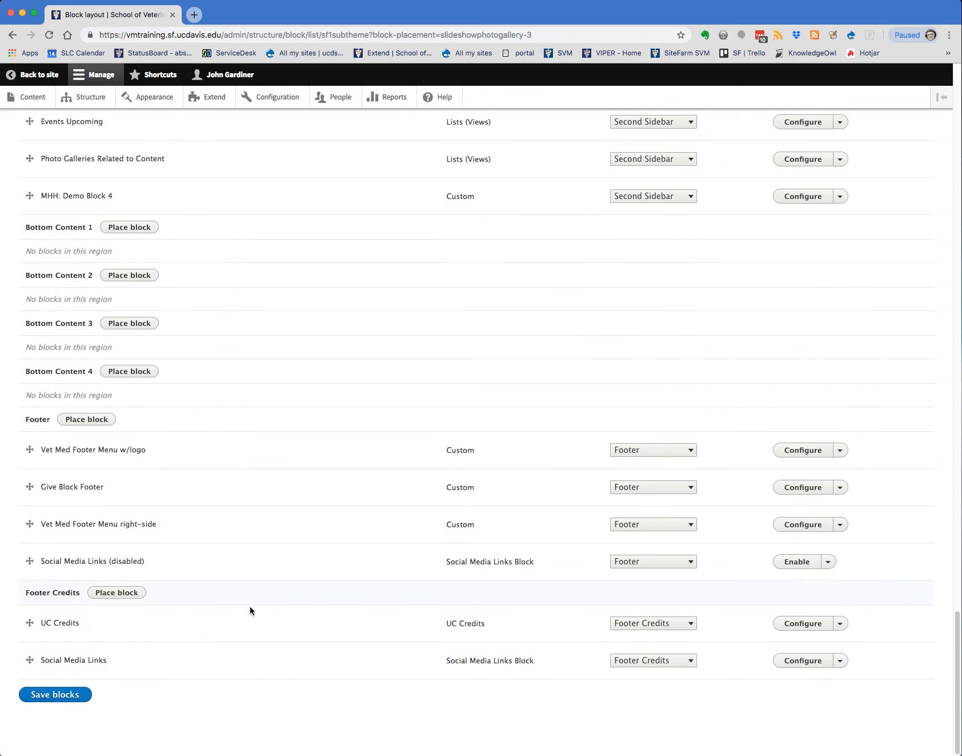
{"action": "left_click", "coordinate": [66, 694]}
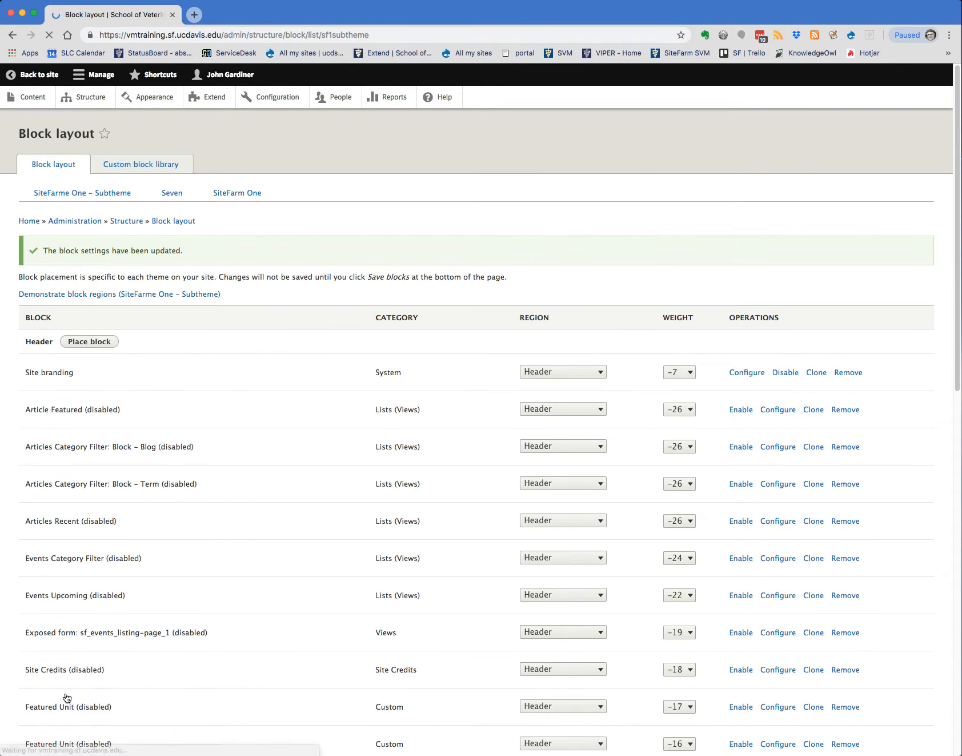
Return to the site's home page and check how the slideshow blocks sit in the Content and Second Sidebar regions
{"action": "left_click", "coordinate": [29, 76]}
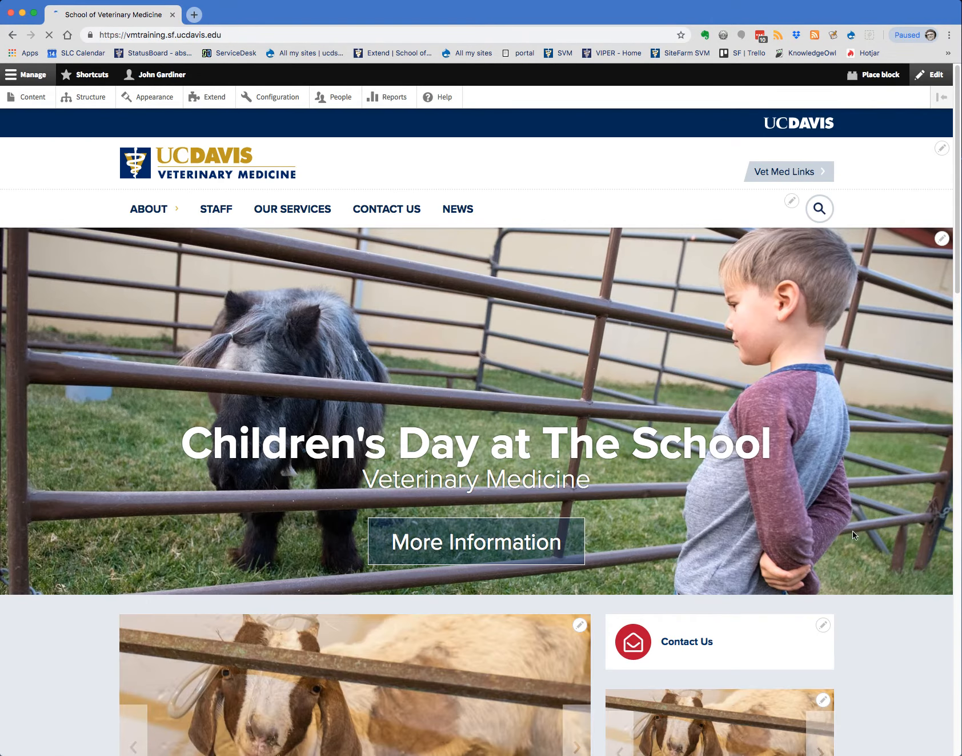
{"action": "scroll", "coordinate": [859, 537], "scroll_direction": "down", "scroll_amount": 5}
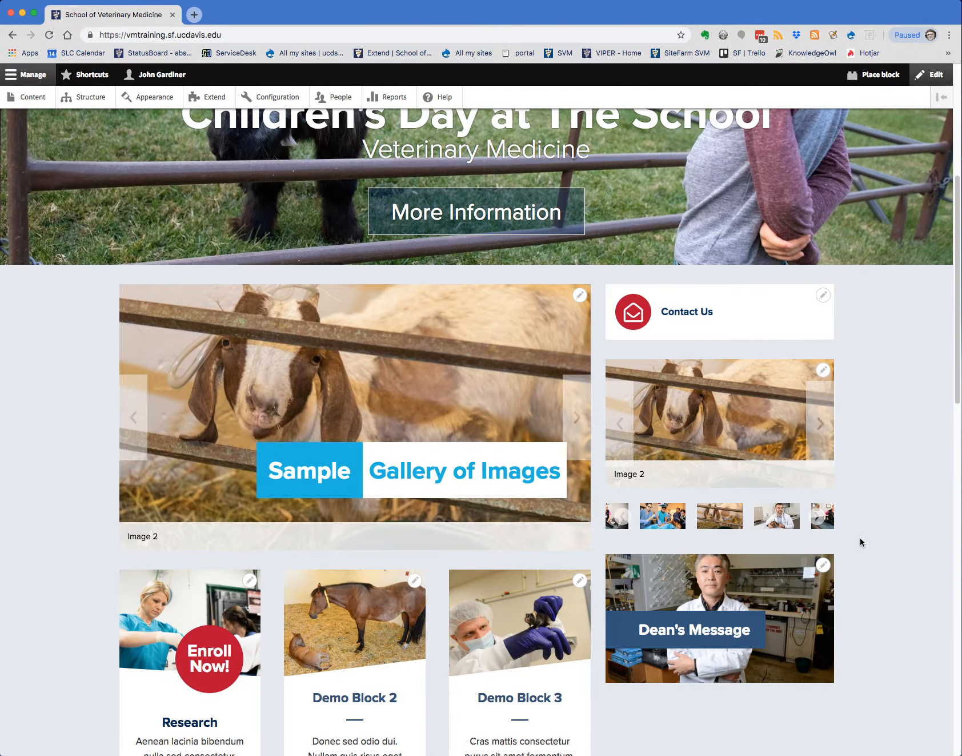
{"action": "scroll", "coordinate": [860, 537], "scroll_direction": "down", "scroll_amount": 6}
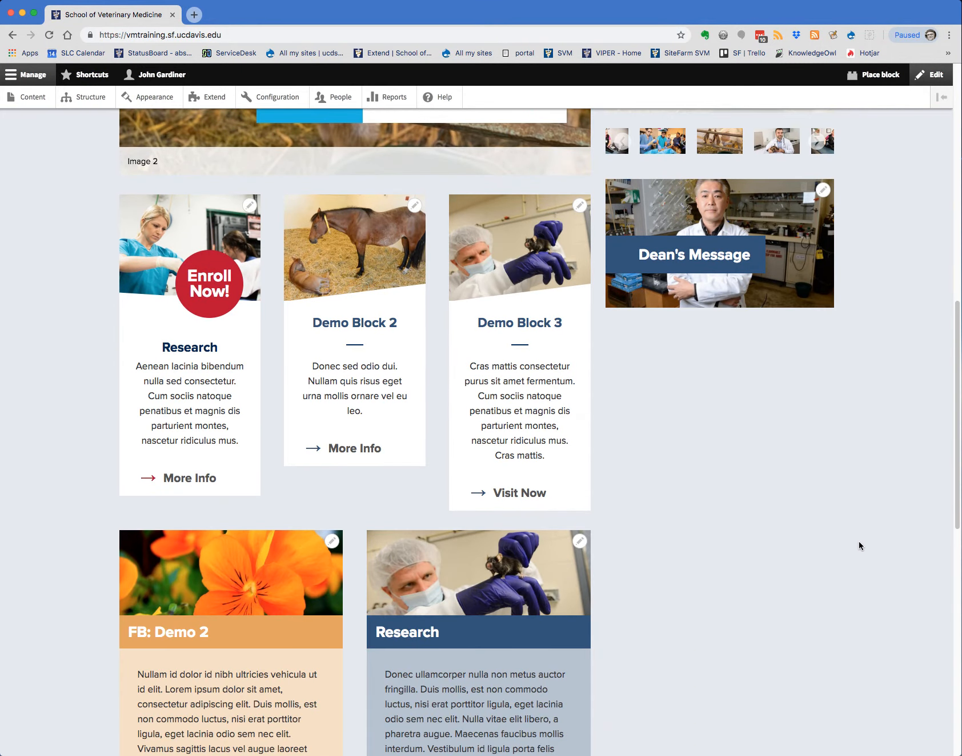
{"action": "scroll", "coordinate": [858, 543], "scroll_direction": "down", "scroll_amount": 4}
{"action": "scroll", "coordinate": [858, 543], "scroll_direction": "up", "scroll_amount": 10}
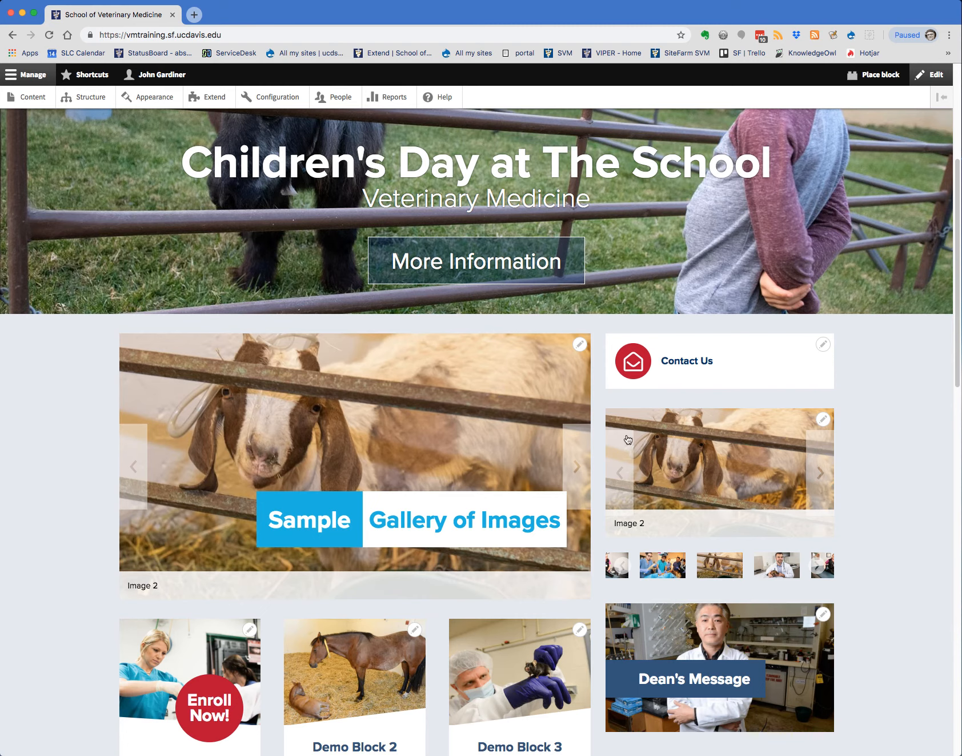
Advance through all the images in the Content region's large slideshow to check its navigation and captions
{"action": "left_click", "coordinate": [576, 466]}
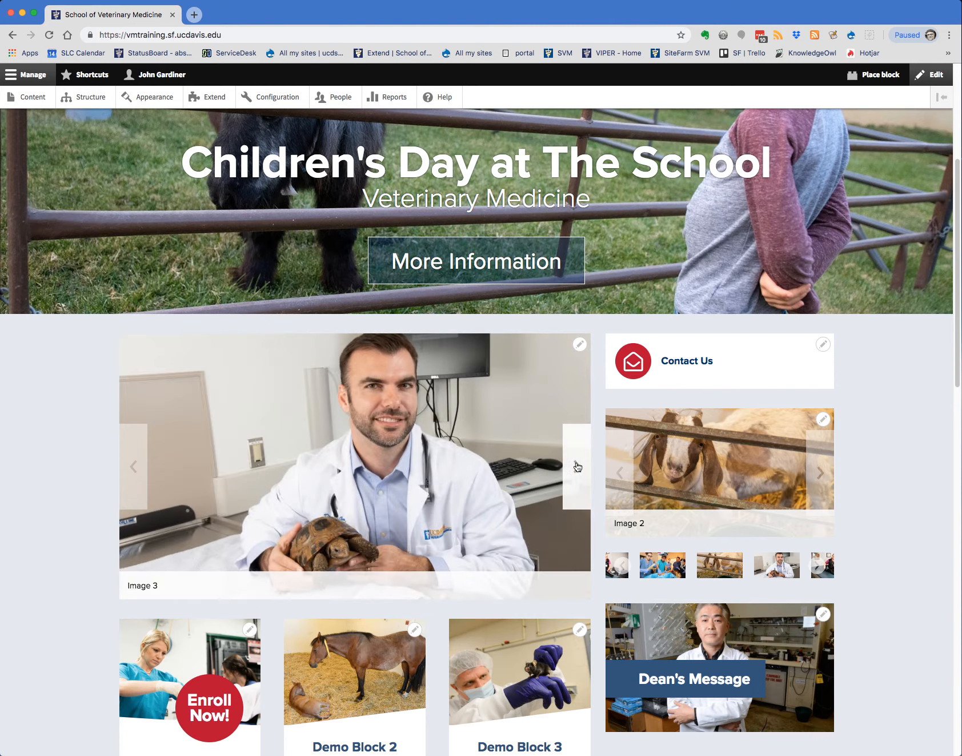
{"action": "left_click", "coordinate": [577, 466]}
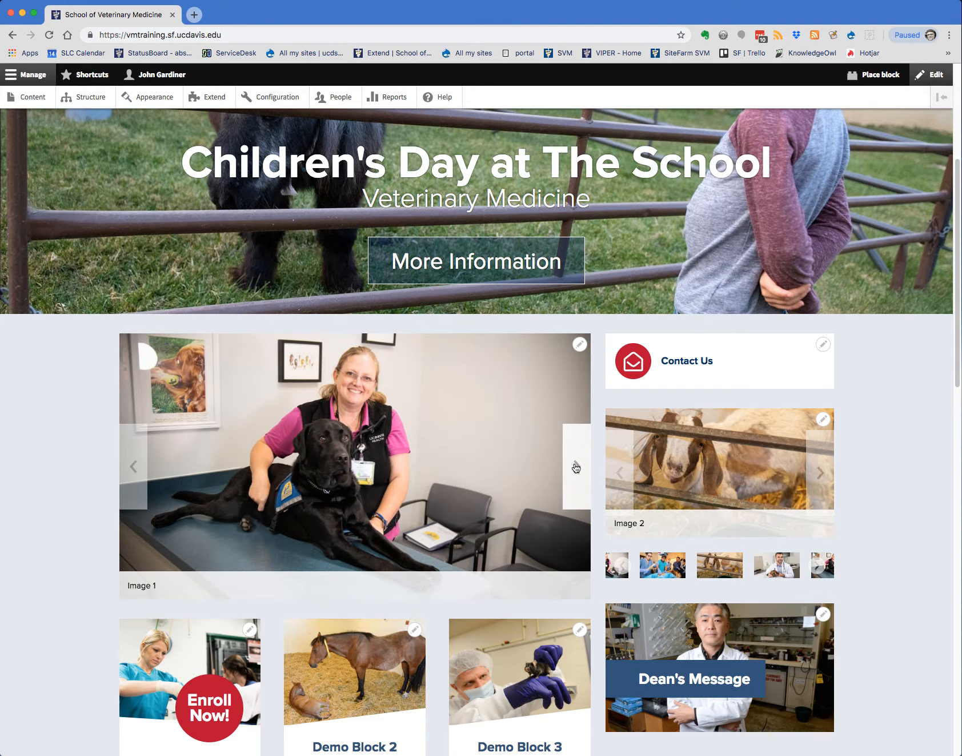
{"action": "left_click", "coordinate": [576, 467]}
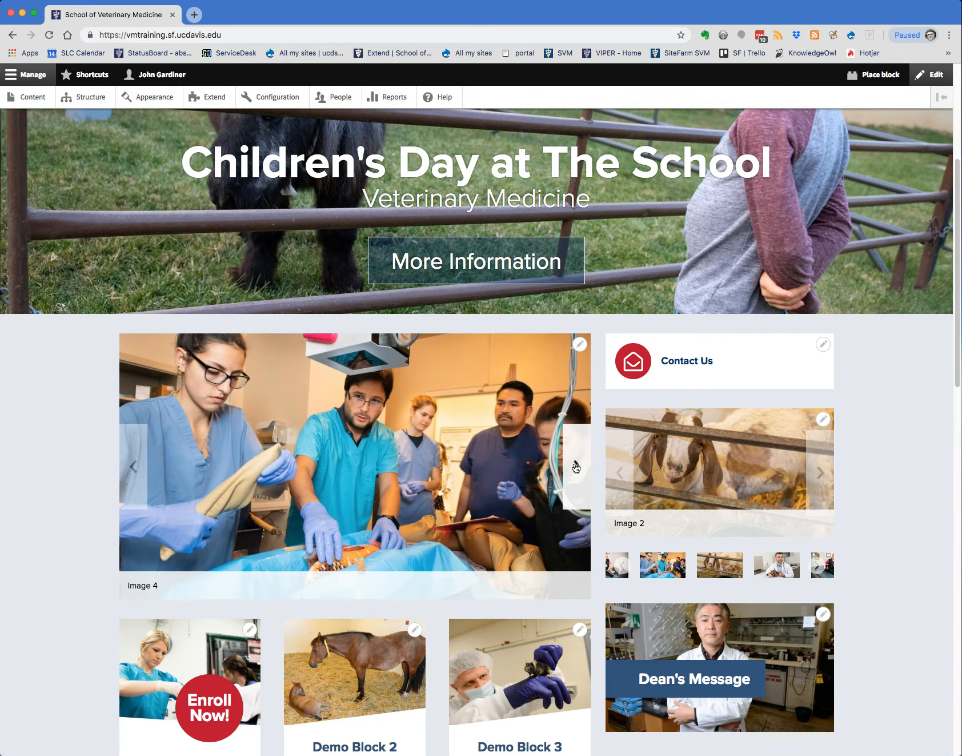
{"action": "left_click", "coordinate": [576, 467]}
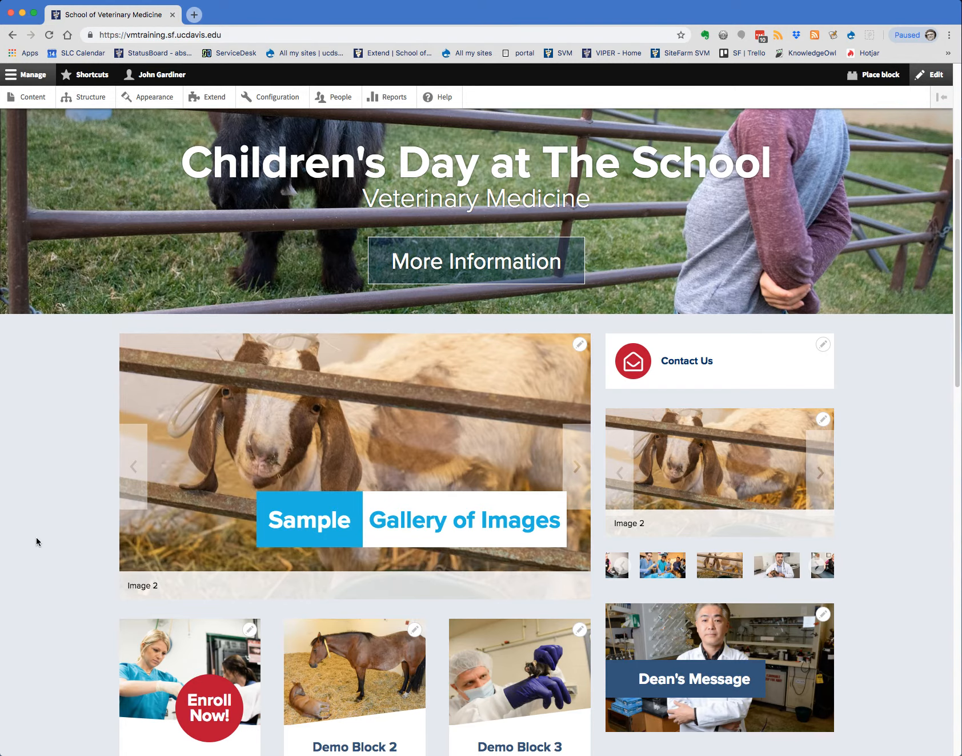
{"action": "scroll", "coordinate": [42, 532], "scroll_direction": "down", "scroll_amount": 2}
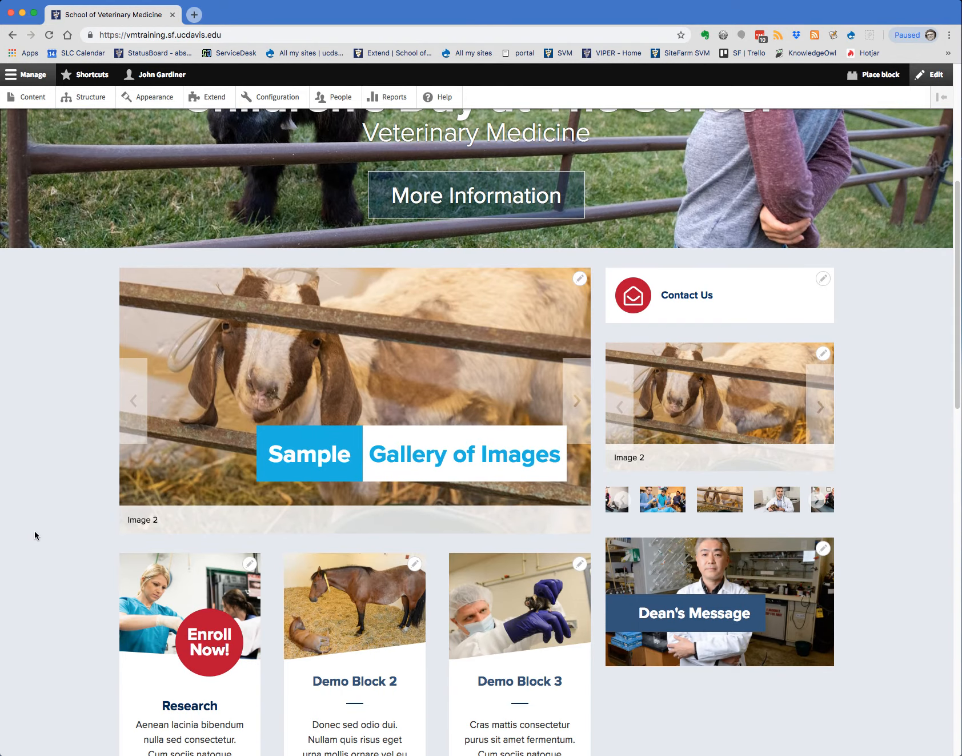